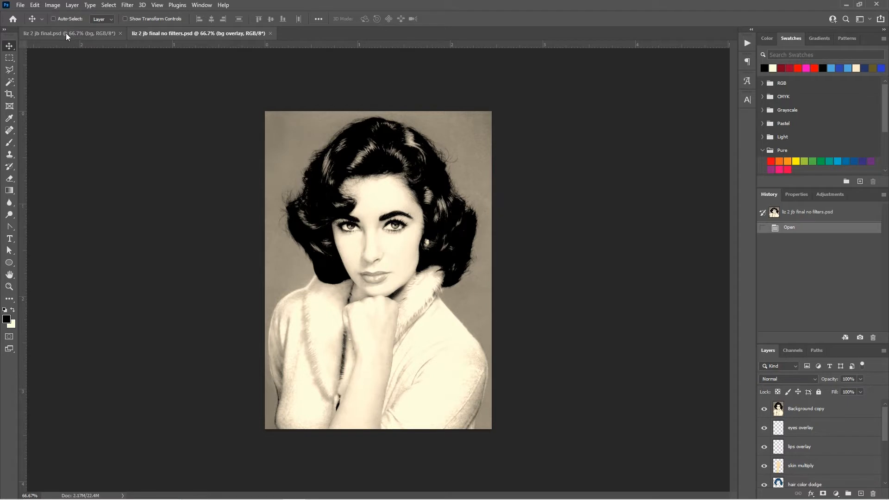
In liz 2 jb final no filters.psd, add a new empty layer directly above the Background copy layer.
left_click(67, 34)
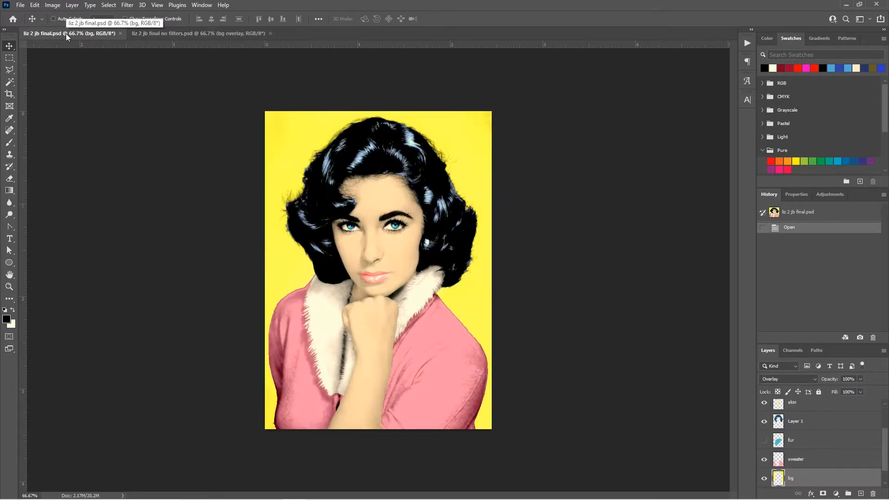
left_click(189, 35)
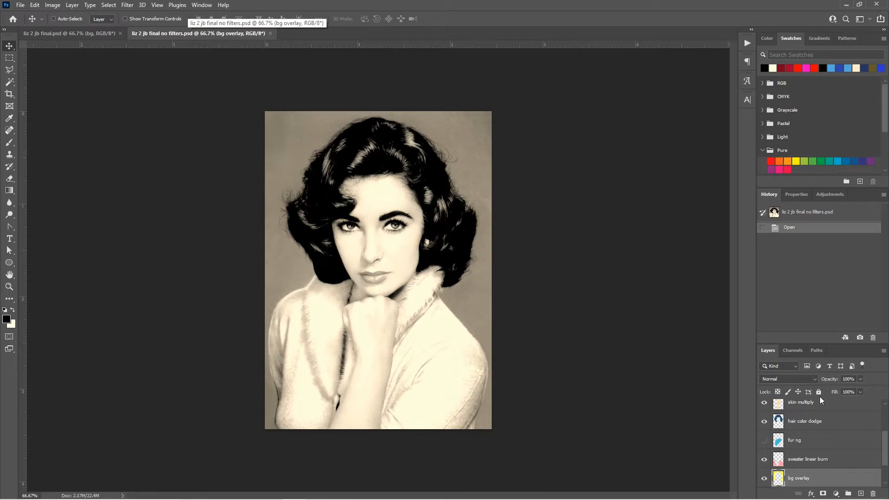
scroll(822, 444, "down", 2)
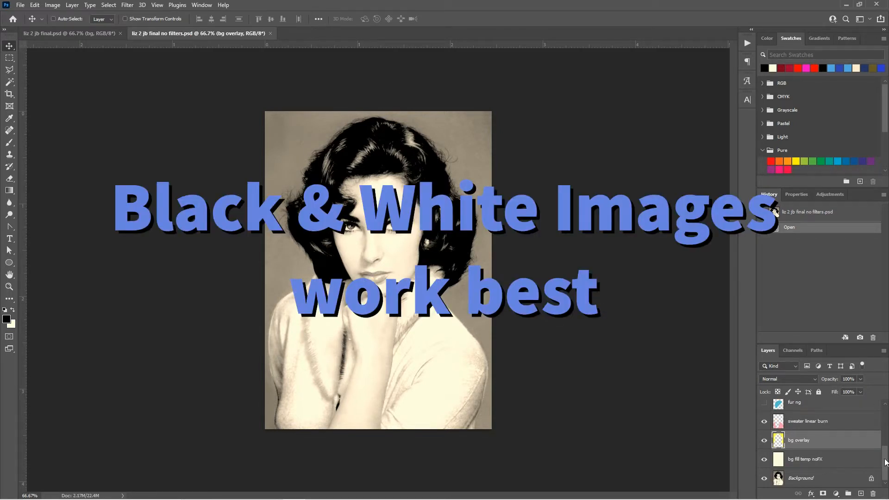
scroll(885, 462, "up", 5)
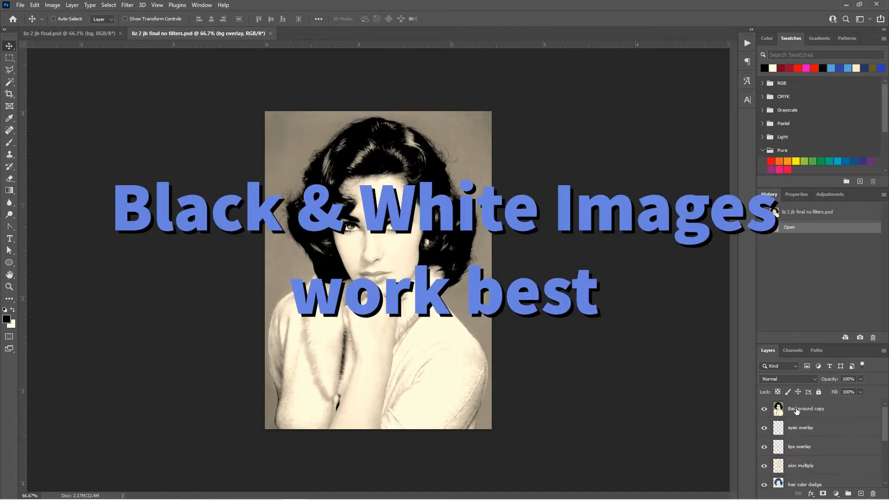
left_click(774, 409)
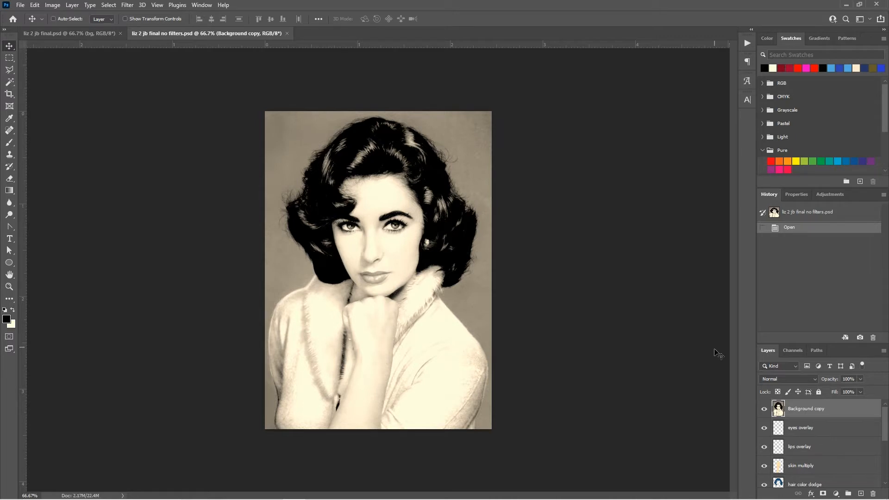
left_click(860, 494)
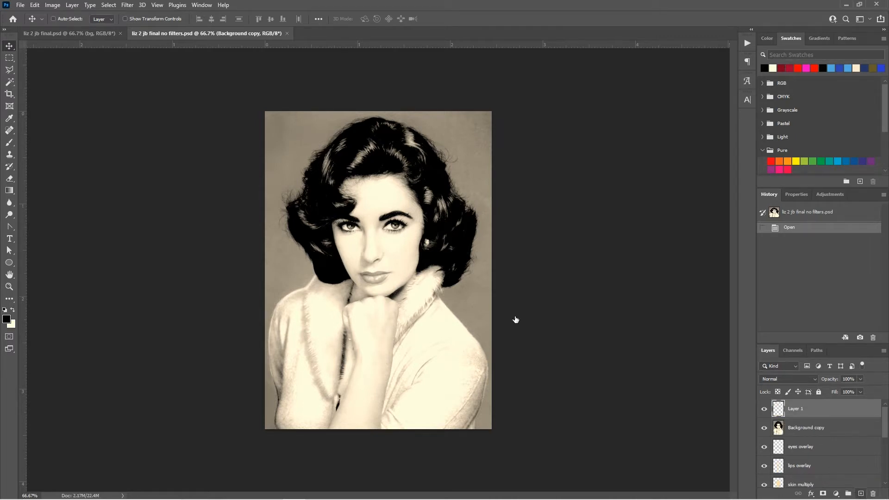
Select the plain backdrop around the woman on the Background copy layer using the Magic Wand with tolerance 25.
left_click(9, 82)
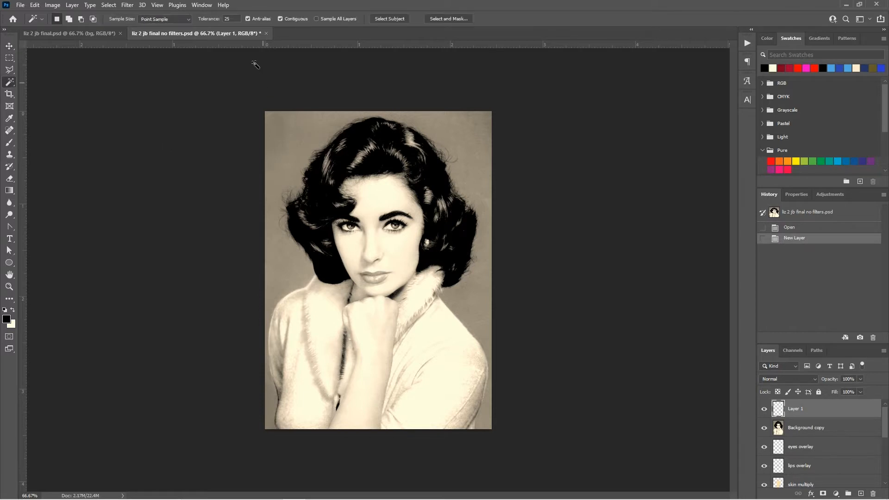
left_click(286, 141)
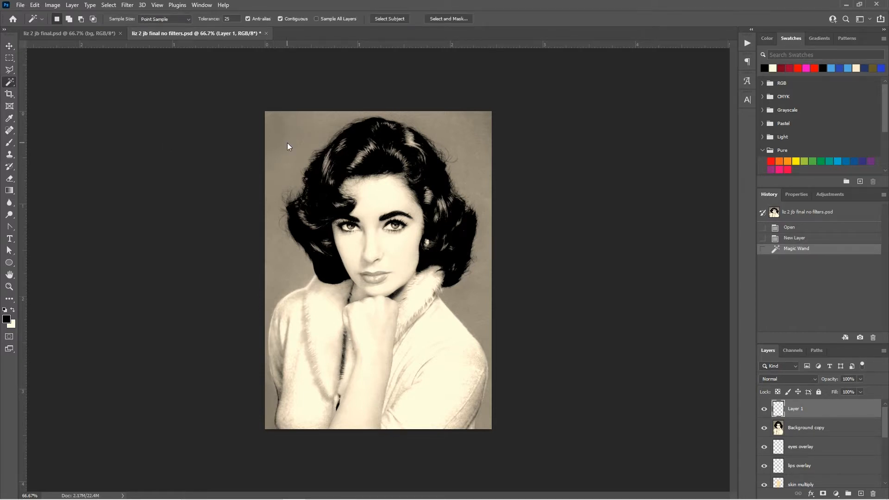
left_click(831, 429)
key("ctrl+d")
left_click(472, 287)
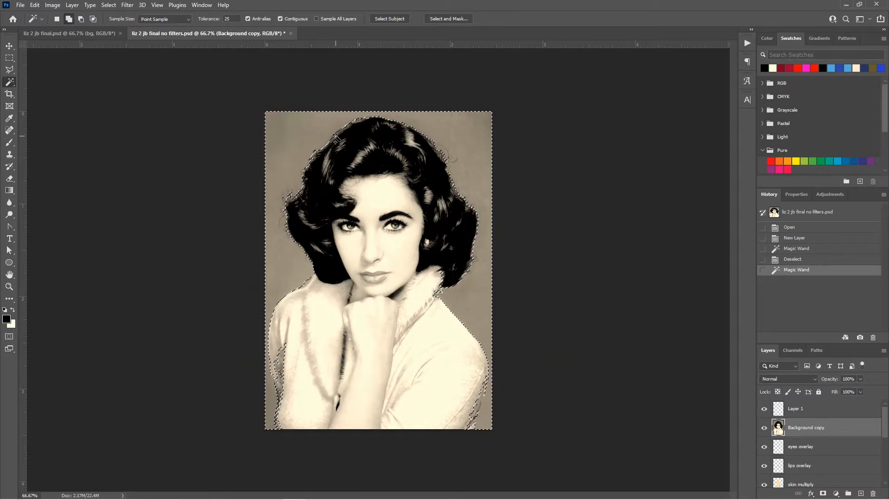
Add the missed backdrop areas around the hair and shoulders to the Magic Wand selection.
left_click(336, 137, "shift")
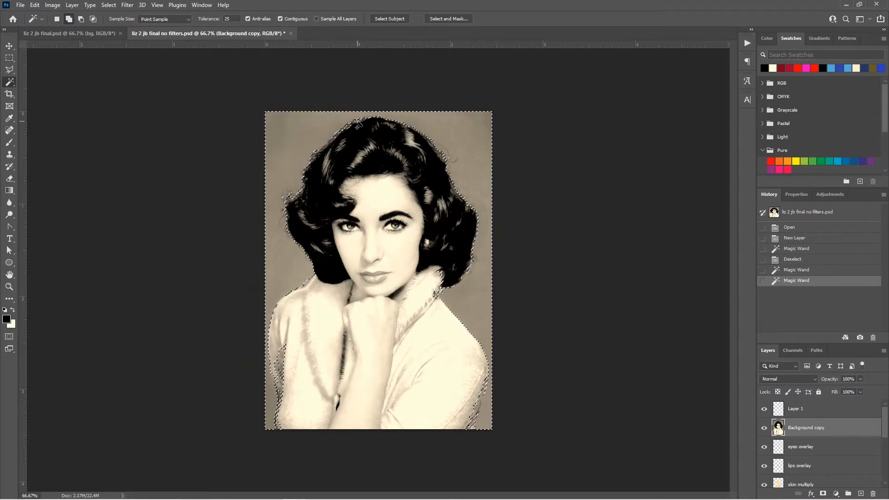
left_click(480, 281, "shift")
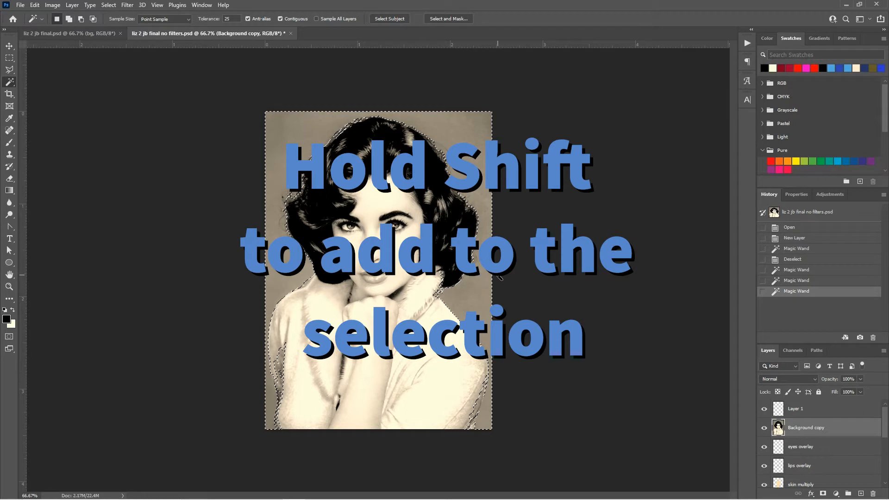
left_click(305, 285, "shift")
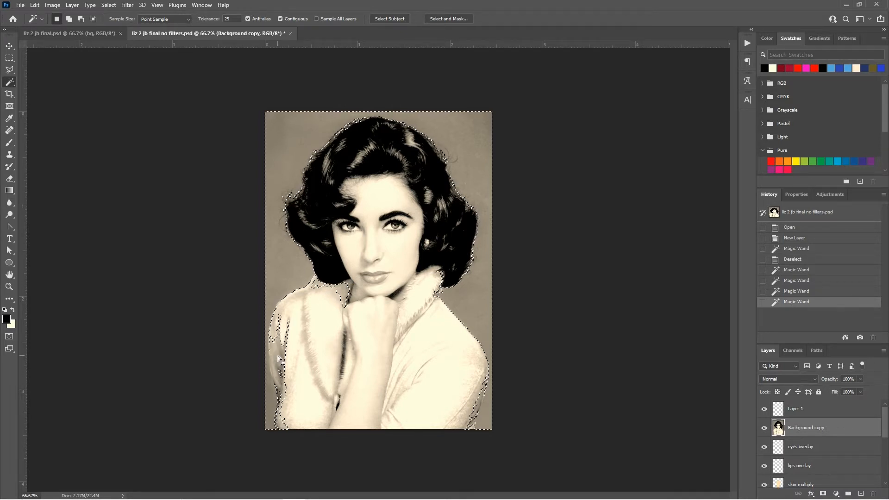
key("shift")
left_click(432, 151, "shift")
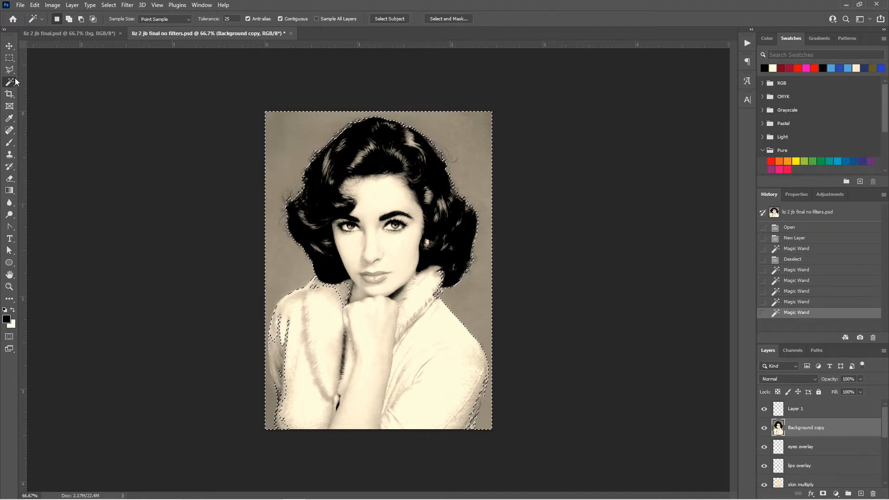
Subtract the fur collar, chin and hand area from the backdrop selection with the Polygonal Lasso.
key("shift+l")
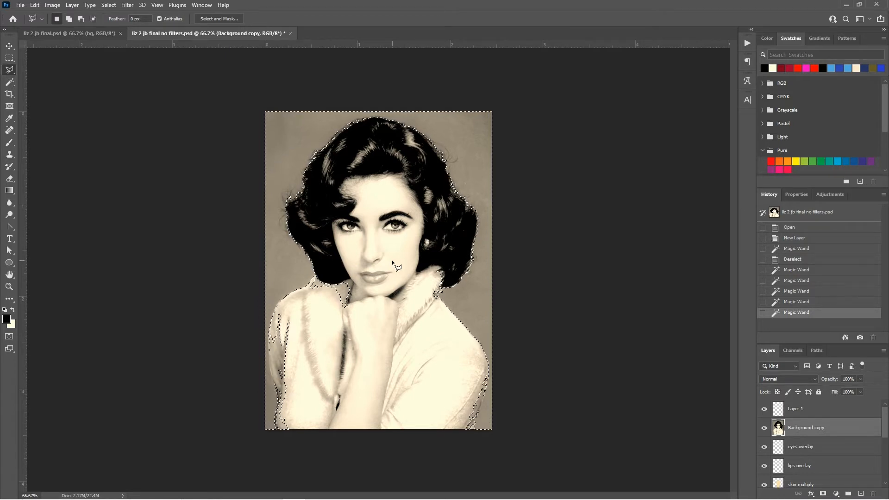
key("alt")
left_click(342, 257, "alt")
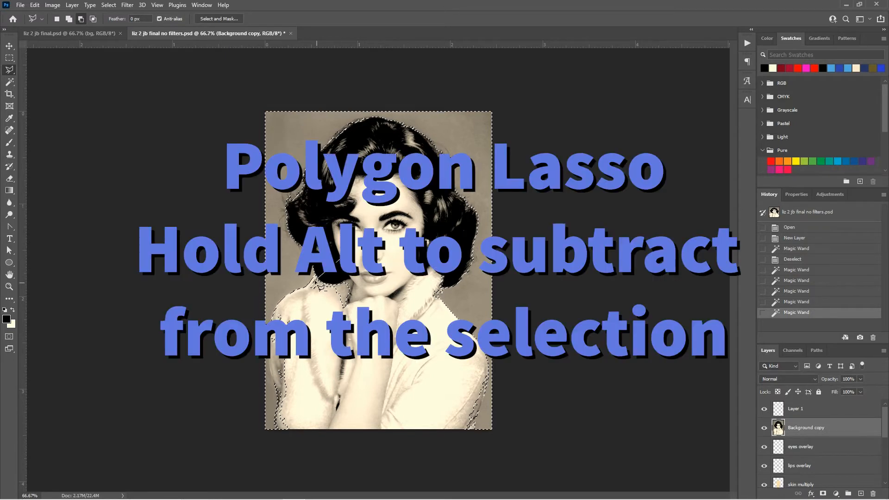
left_click(314, 278, "alt")
left_click(308, 293, "alt")
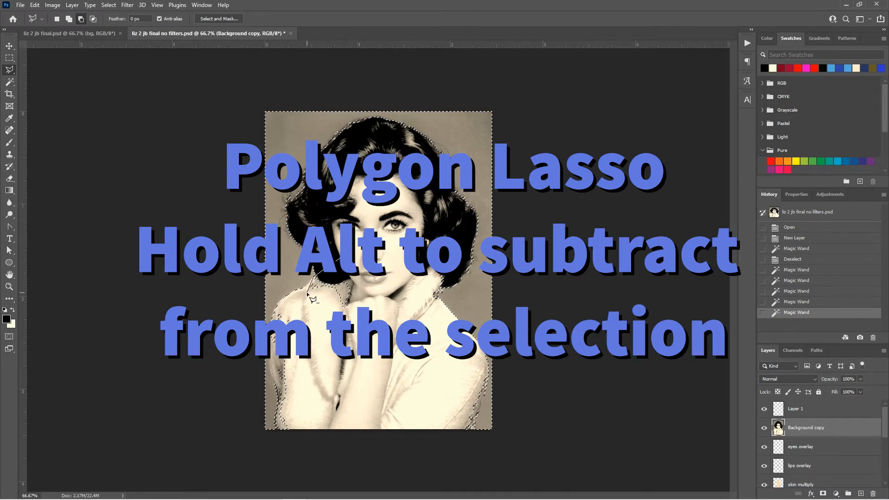
left_click(317, 332, "alt")
left_click(375, 341, "alt")
left_click(390, 301, "alt")
left_click(384, 269, "alt")
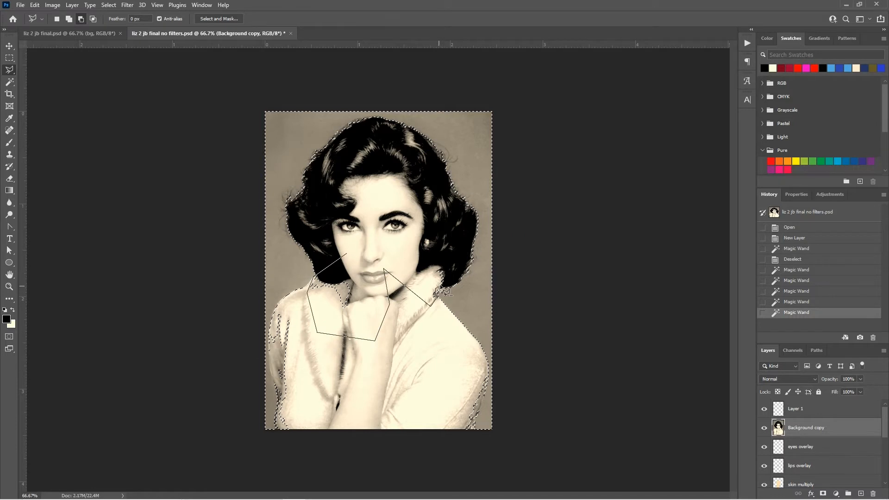
double_click(376, 239)
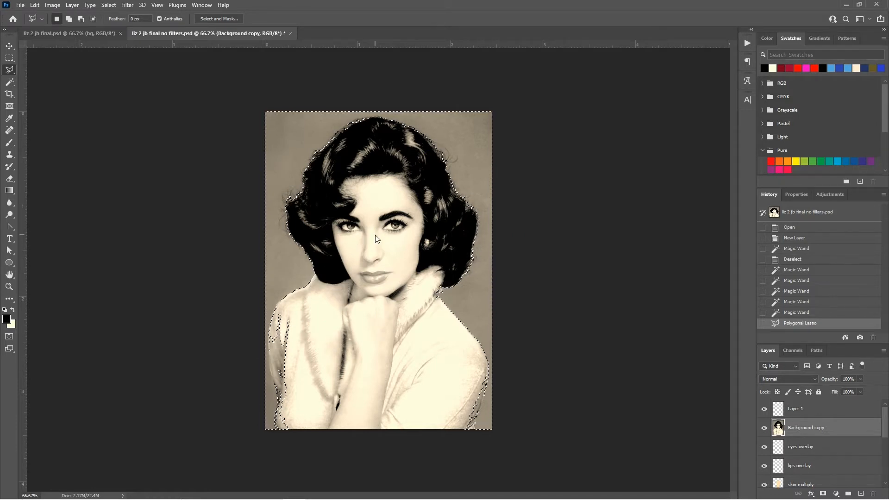
Subtract the sweater sleeve on the image's left side from the backdrop selection with the Polygonal Lasso.
key("alt")
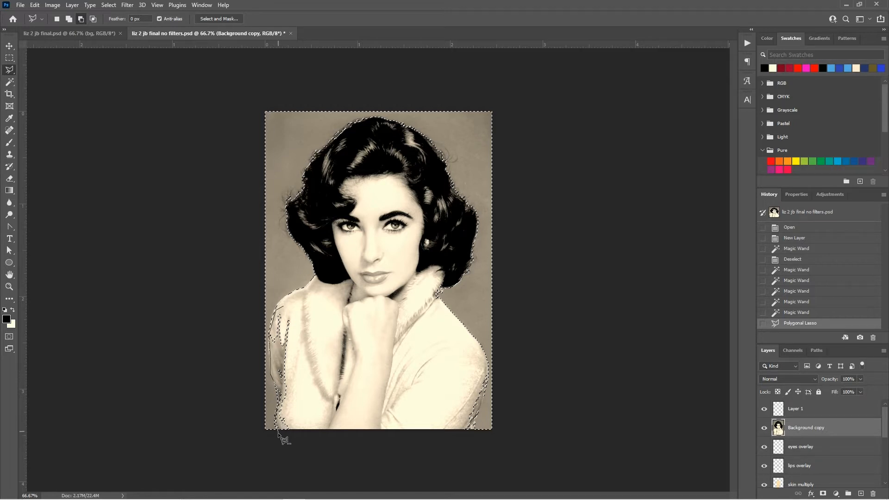
left_click(300, 447)
left_click(337, 413)
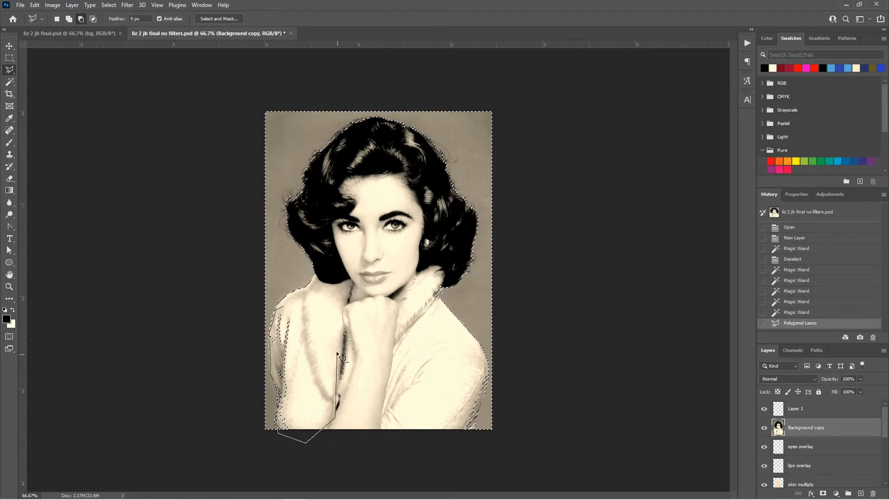
double_click(312, 307)
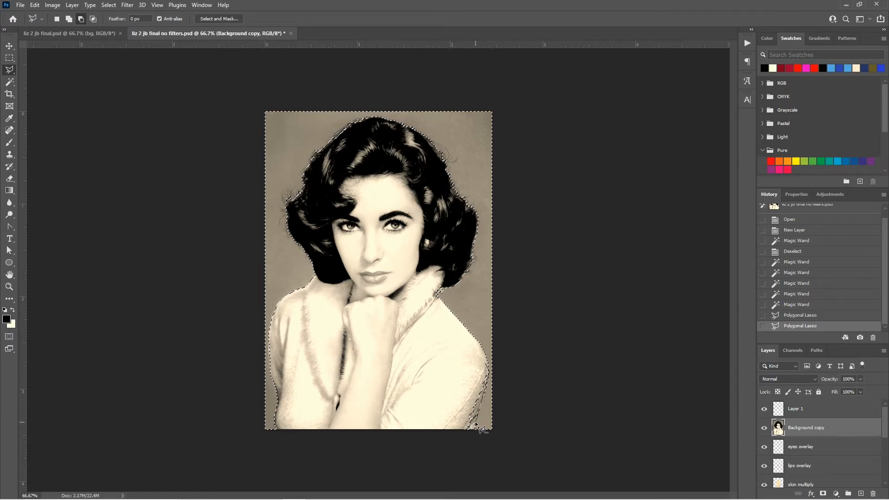
Subtract the lower part of the sweater sleeve on the image's right side from the backdrop selection.
left_click(481, 441)
left_click(420, 445)
left_click(417, 386)
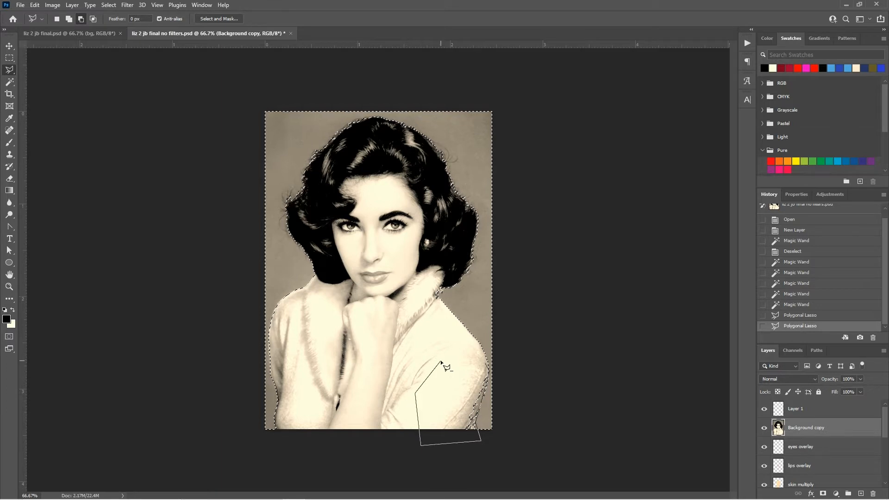
double_click(441, 360)
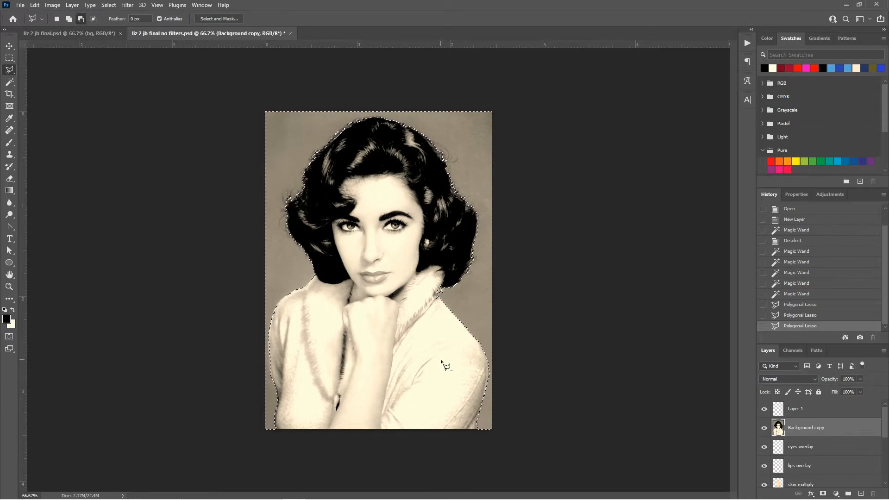
Fill the selected backdrop on Layer 1 with the light blue swatch color and deselect.
left_click(847, 68)
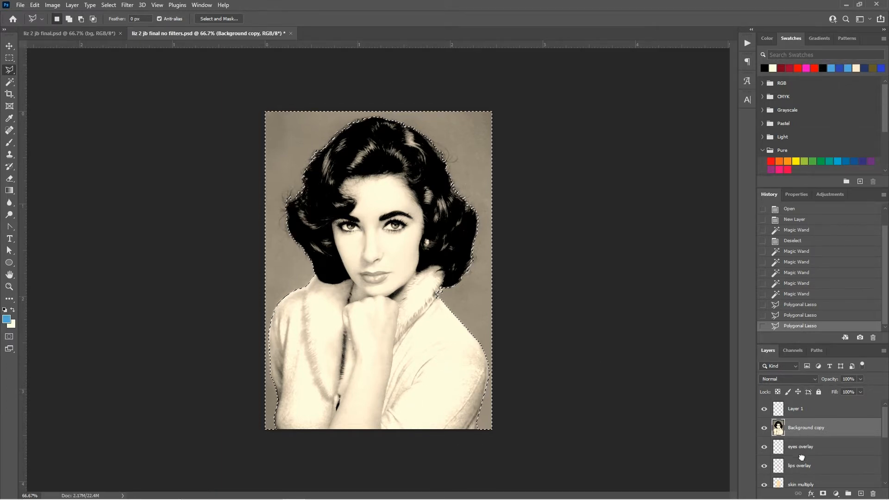
left_click(819, 411)
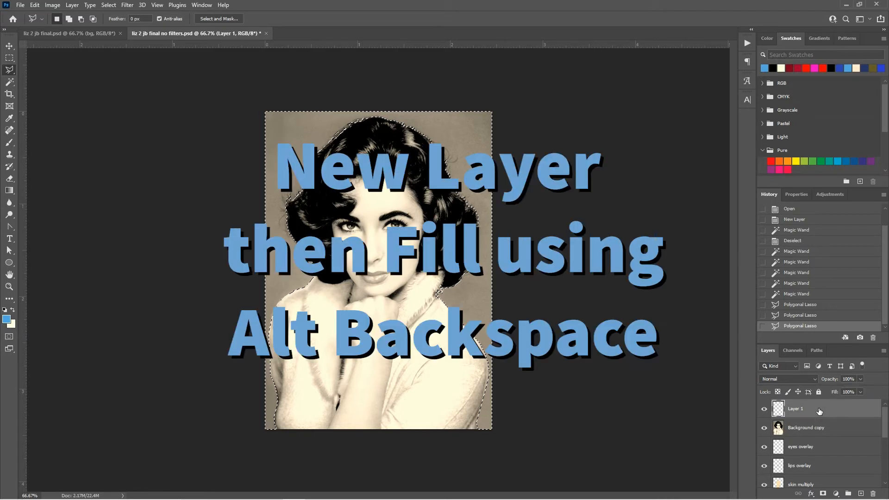
key("alt+BackSpace")
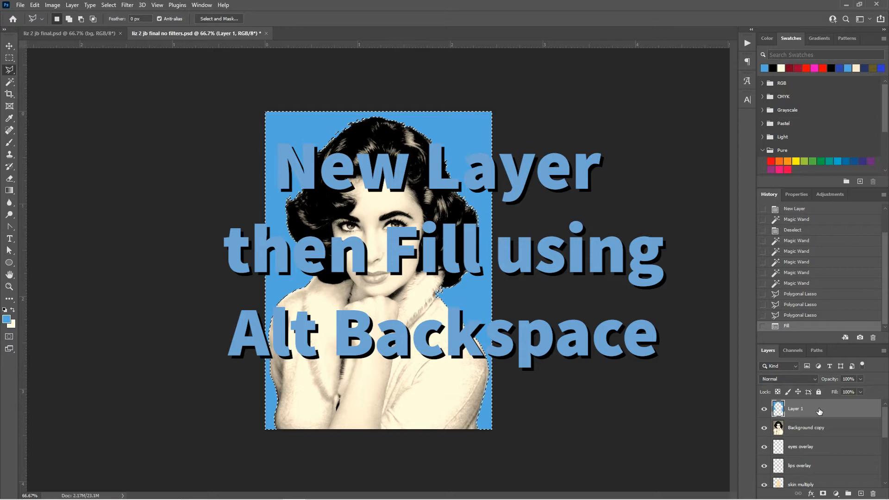
key("ctrl+d")
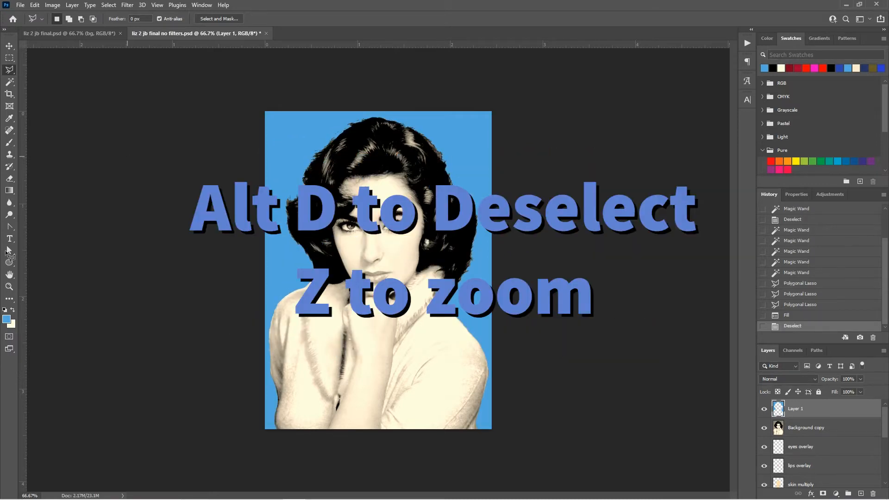
Start a Polygonal Lasso outline at 300% zoom along the hair's upper left edge and over the crown, skirting the stray specks.
key("z")
left_click(435, 168)
left_click(435, 168)
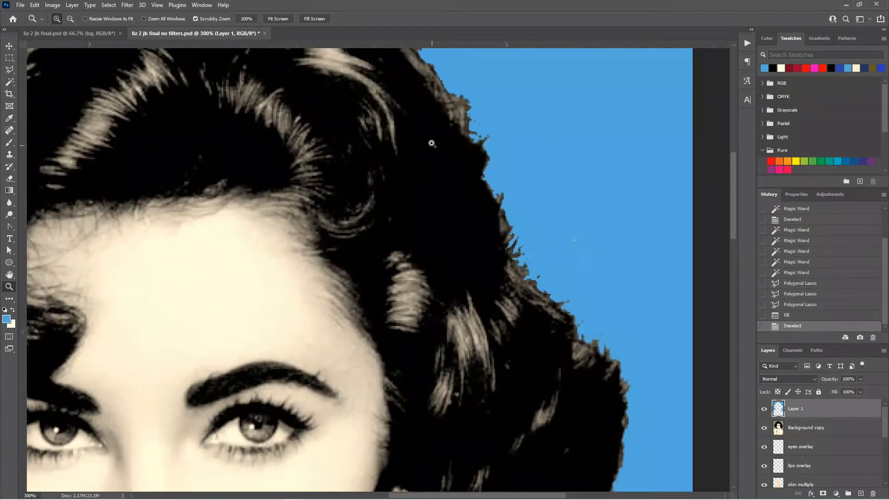
mouse_move(433, 143)
left_mouse_down()
mouse_move(472, 254)
mouse_move(632, 285)
mouse_move(674, 284)
left_mouse_up()
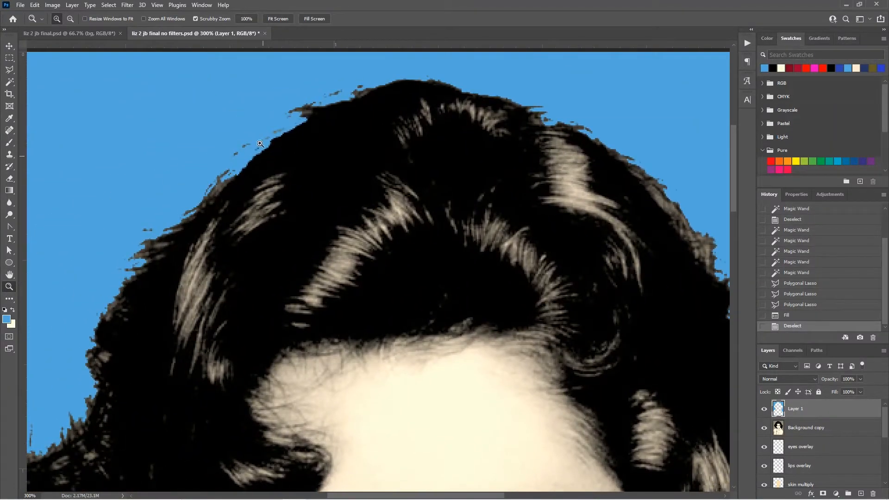
left_click(10, 70)
left_click(57, 240)
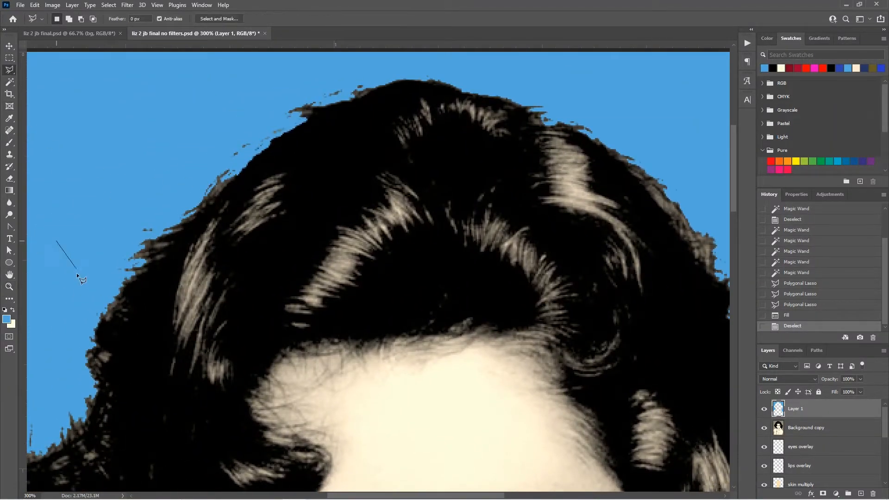
left_click(79, 296)
left_click(231, 162)
left_click(259, 153)
left_click(264, 145)
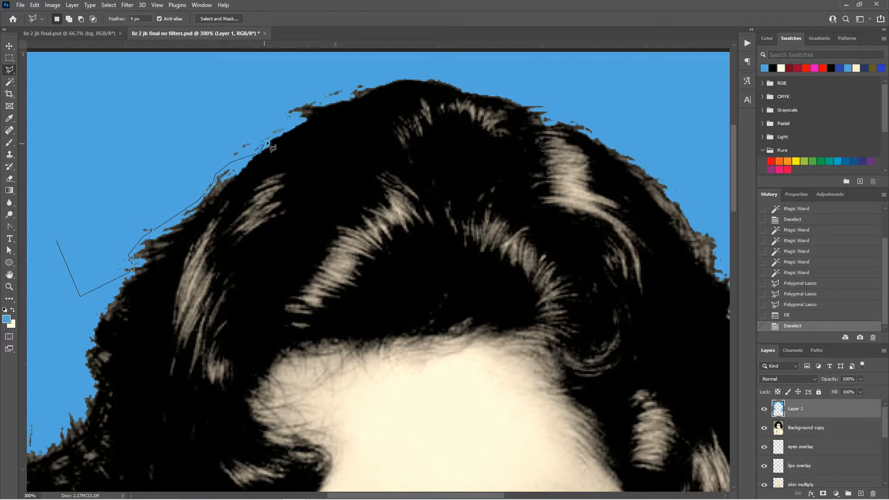
left_click(293, 108)
left_click(322, 103)
left_click(351, 96)
left_click(406, 69)
left_click(516, 74)
Continue the lasso outline down the right side of the hair and close it around the upper backdrop beyond the canvas edges.
left_click_drag(693, 186, 473, 74)
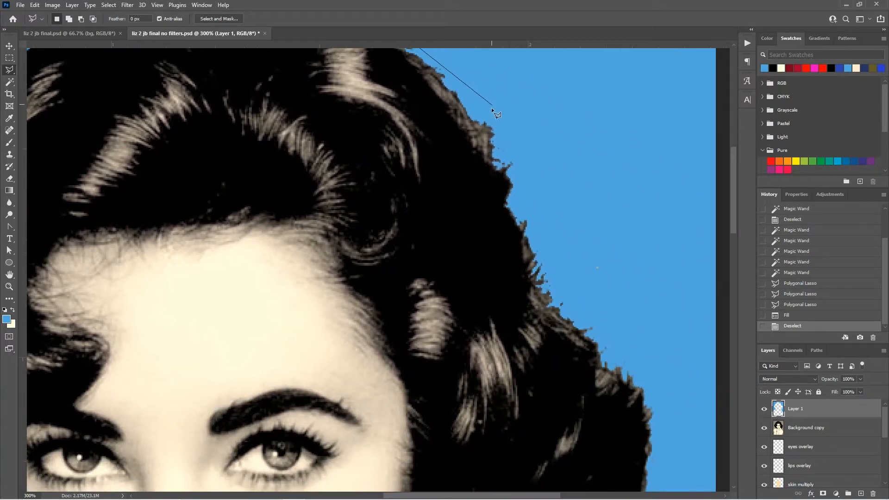
left_click(492, 111)
left_click(497, 149)
left_click(507, 175)
left_click(556, 245)
left_click(556, 300)
left_click(560, 307)
left_click(573, 322)
left_click(614, 350)
left_click(614, 364)
left_click(665, 354)
left_click(727, 340)
left_click(661, 79)
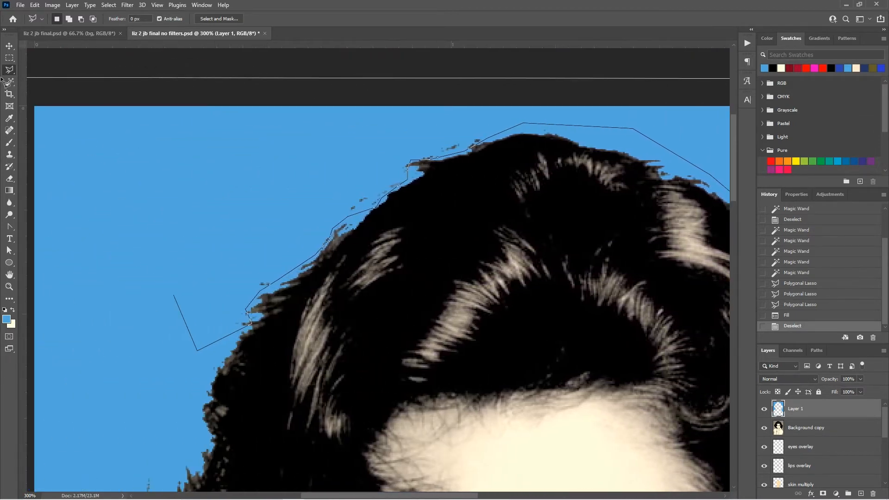
left_click(15, 78)
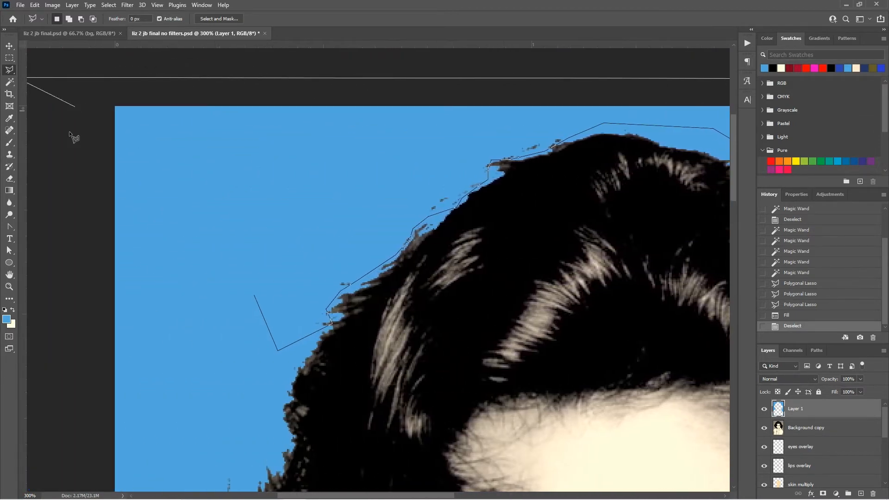
left_click(146, 330)
double_click(209, 318)
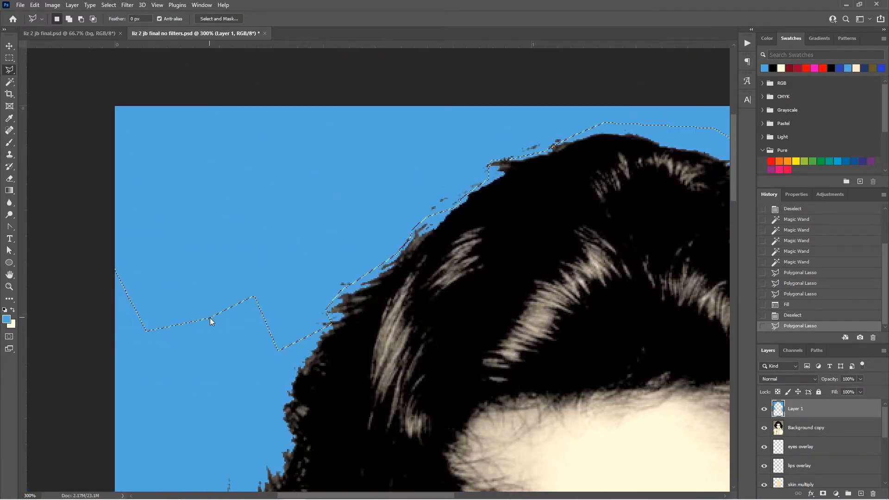
Fill the selected area around the upper hair edge with light blue on Layer 1 and deselect.
key("alt+BackSpace")
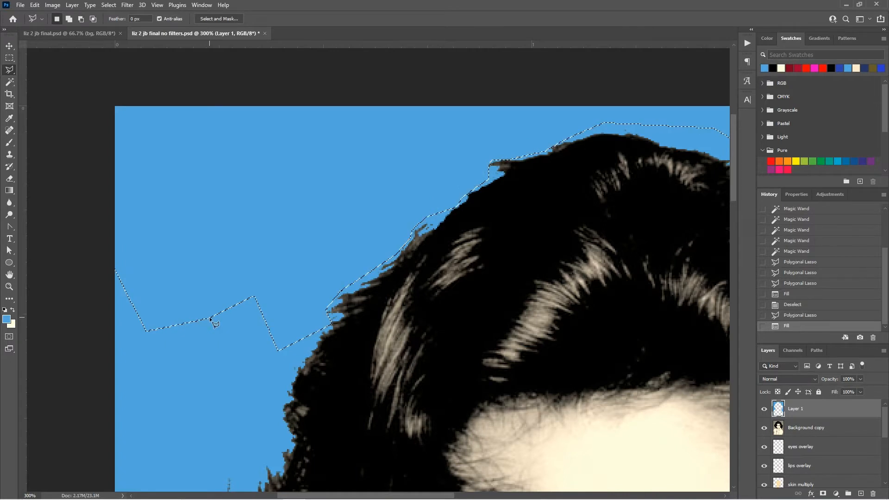
key("ctrl+d")
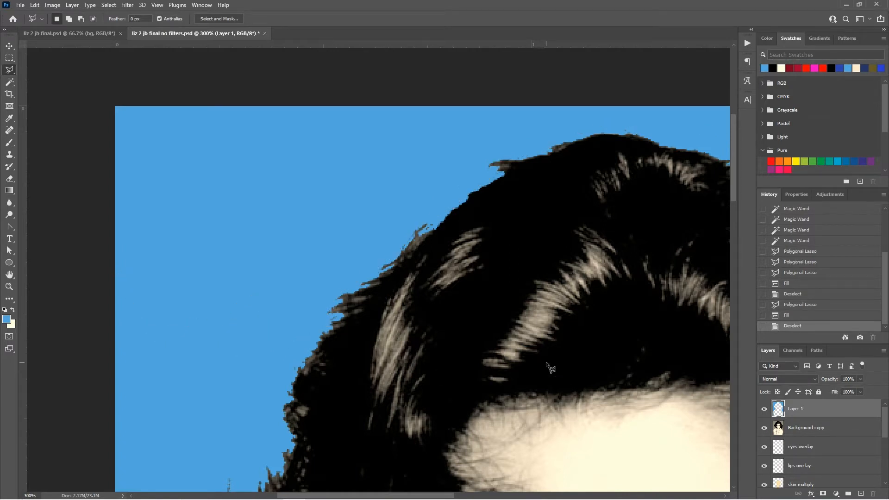
Set Layer 1's blending mode to Overlay and check the stray hairs along the hair edge.
key("z")
left_click(537, 342, "alt")
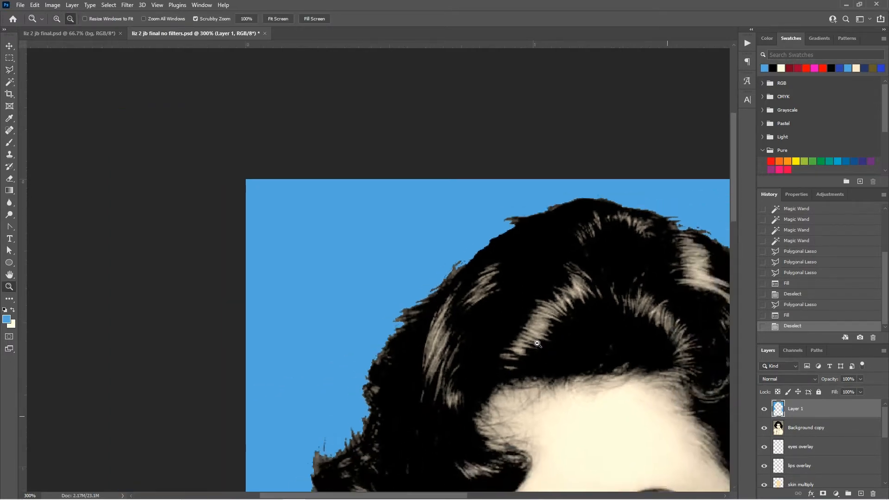
left_click(537, 342, "alt")
left_click_drag(562, 373, 419, 192)
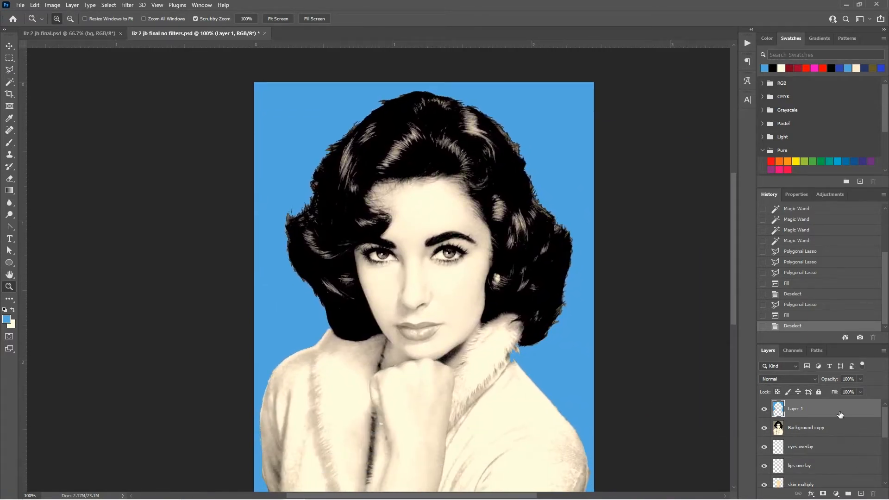
left_click(787, 376)
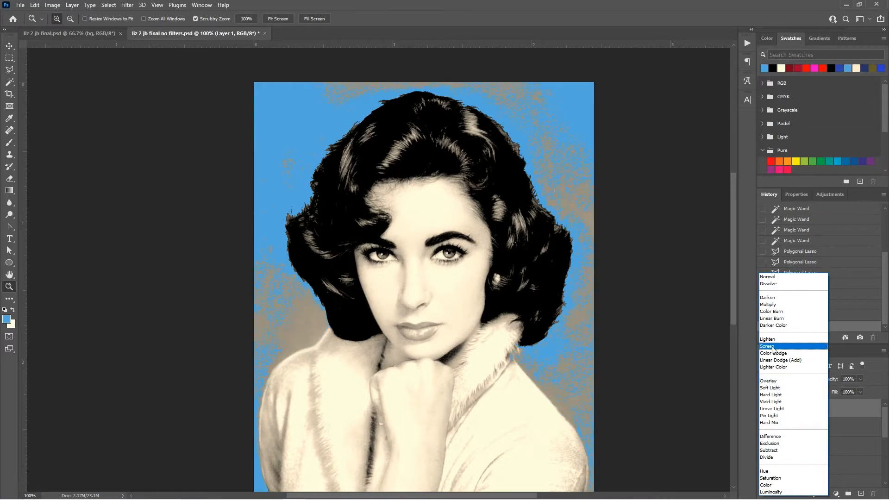
left_click(770, 380)
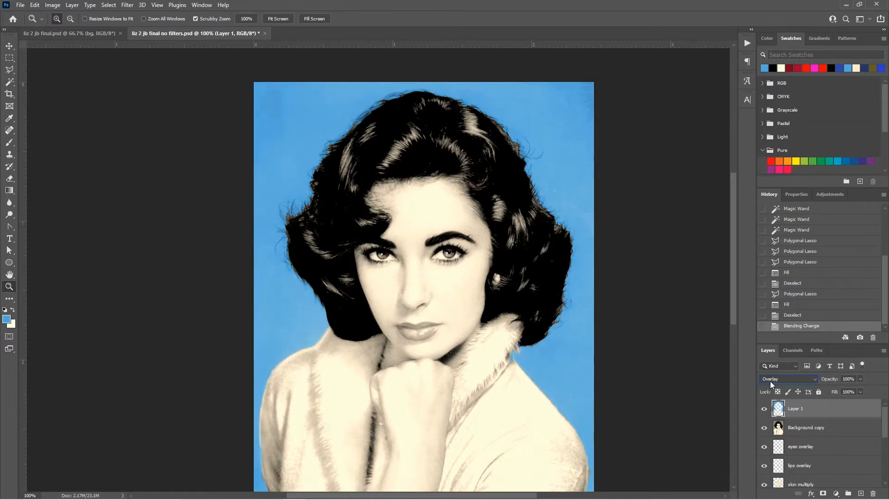
left_click(513, 151)
double_click(513, 152)
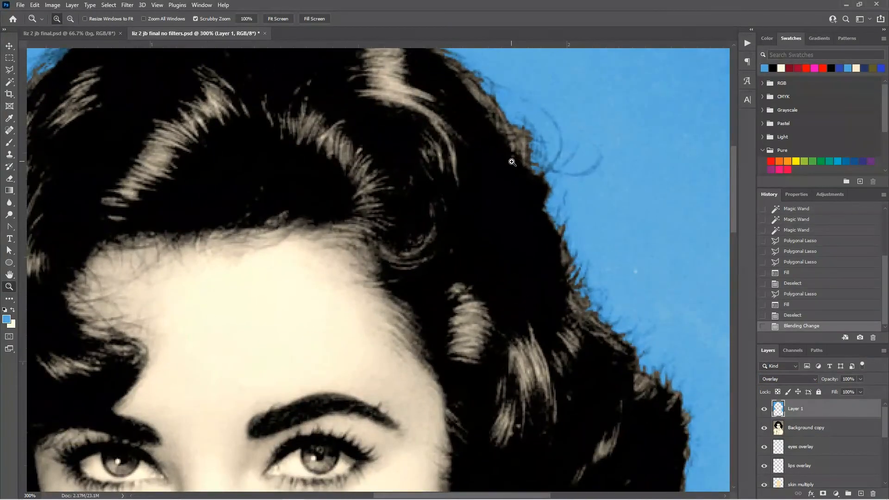
left_click(507, 167, "alt")
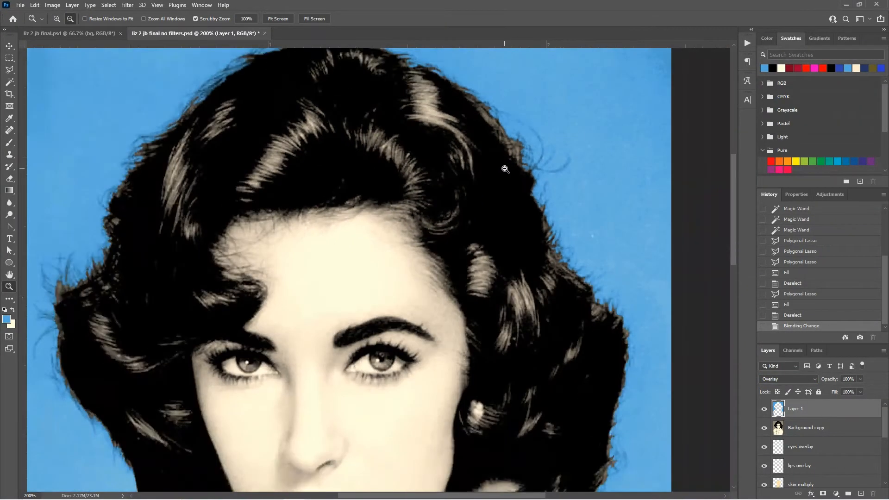
left_click(504, 171, "alt")
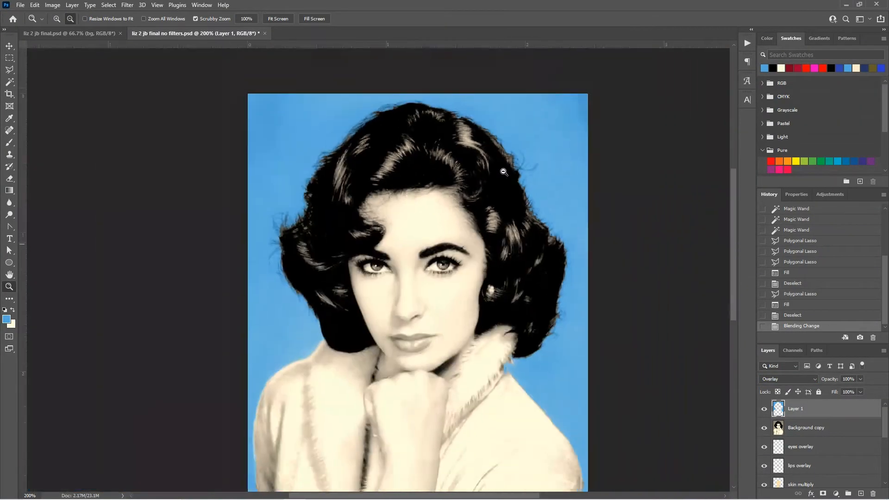
On a new layer, fill a full-width rectangle from the canvas's upper edge to the raised fist with the darker blue swatch, then deselect.
left_click(9, 58)
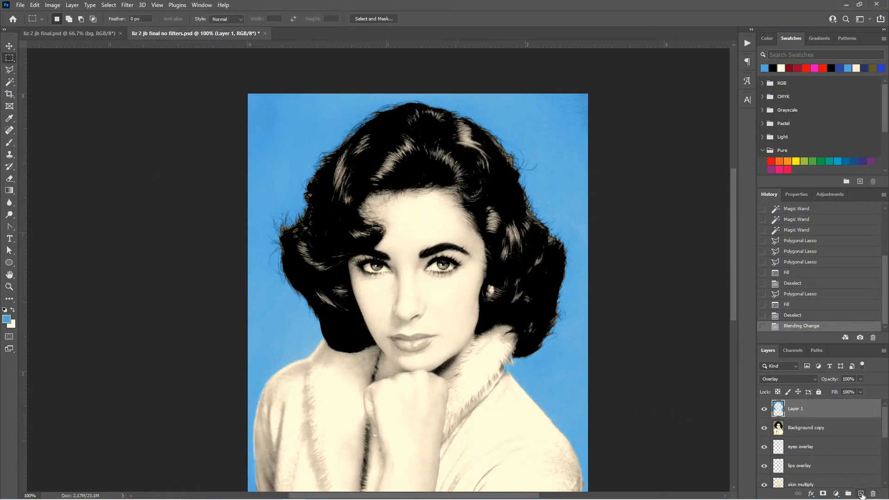
left_click(860, 493)
left_click_drag(248, 94, 599, 376)
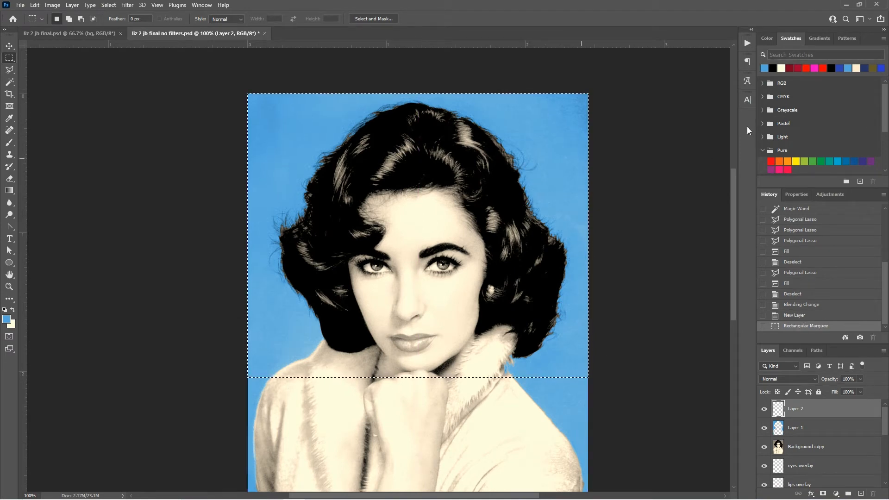
left_click(840, 68)
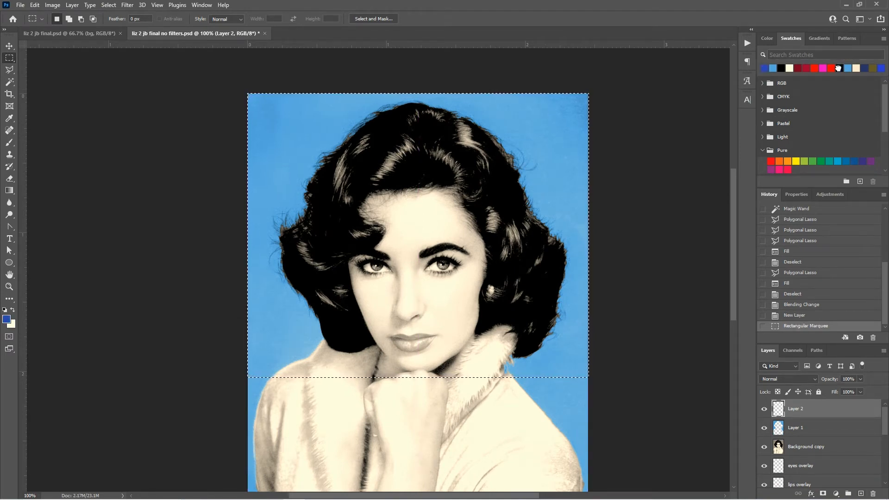
key("alt+BackSpace")
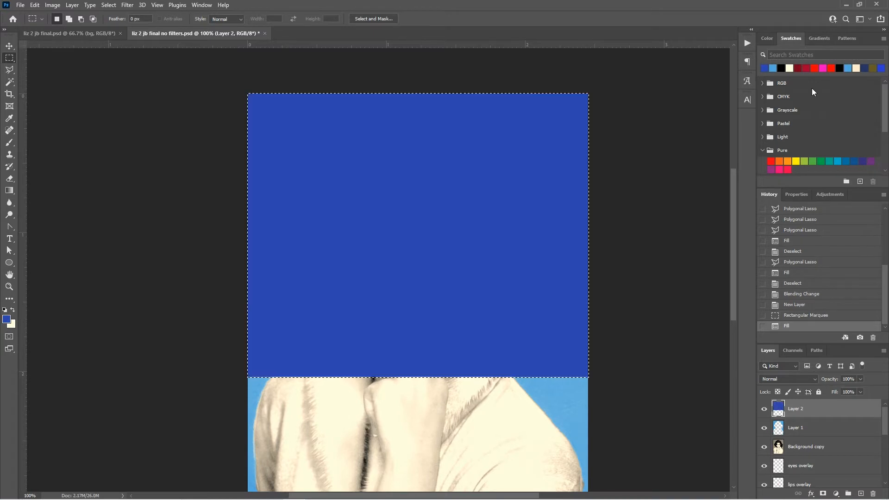
key("ctrl+d")
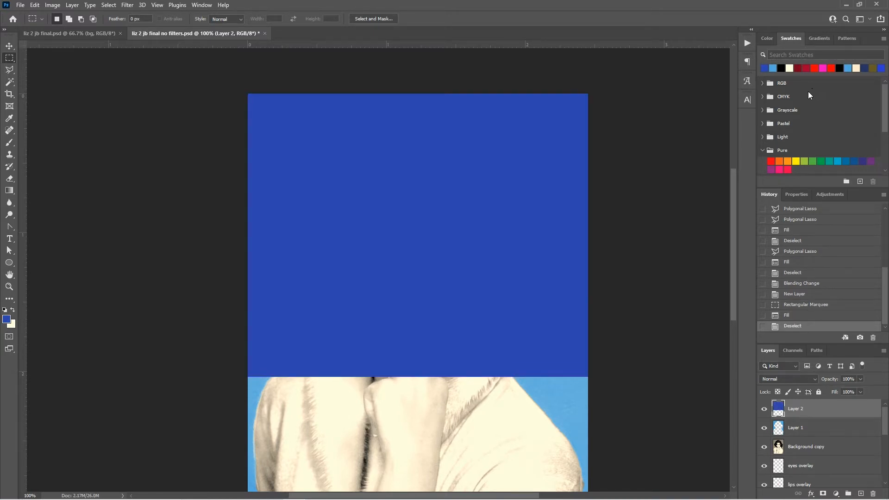
Select the light blue backdrop area on Layer 1 with the Magic Wand at tolerance 25.
left_click(843, 431)
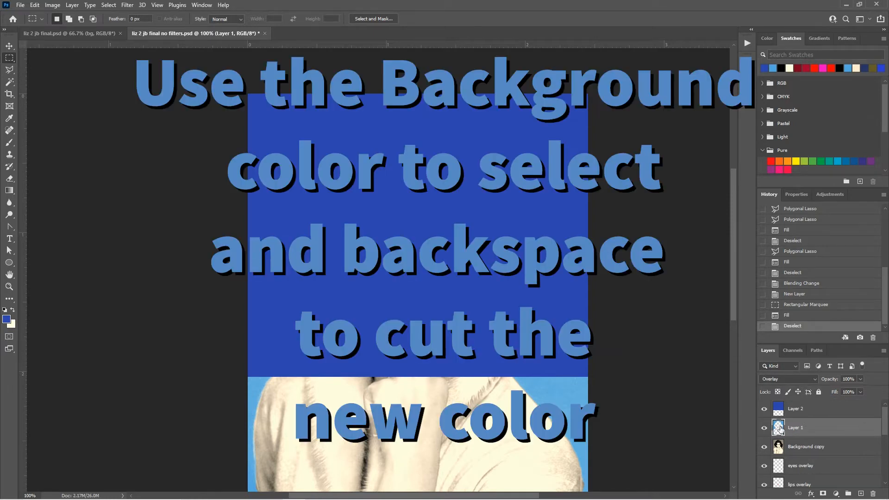
left_click(9, 82)
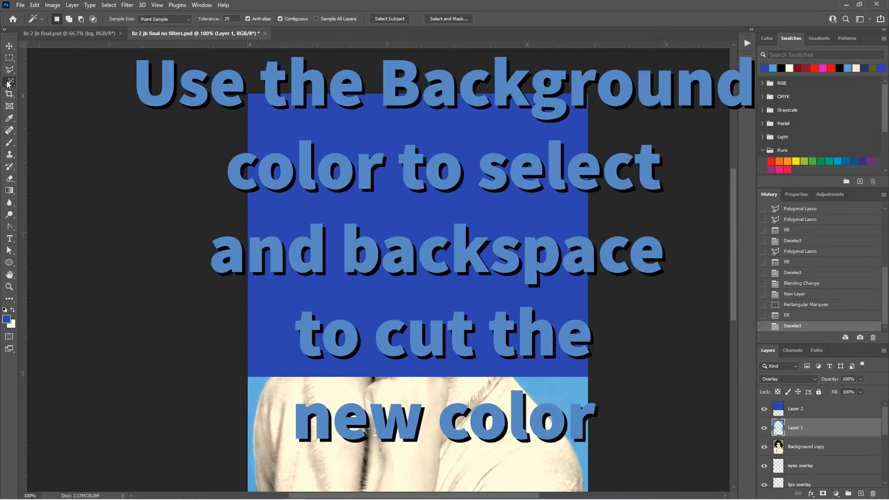
left_click(557, 397)
left_click(557, 398)
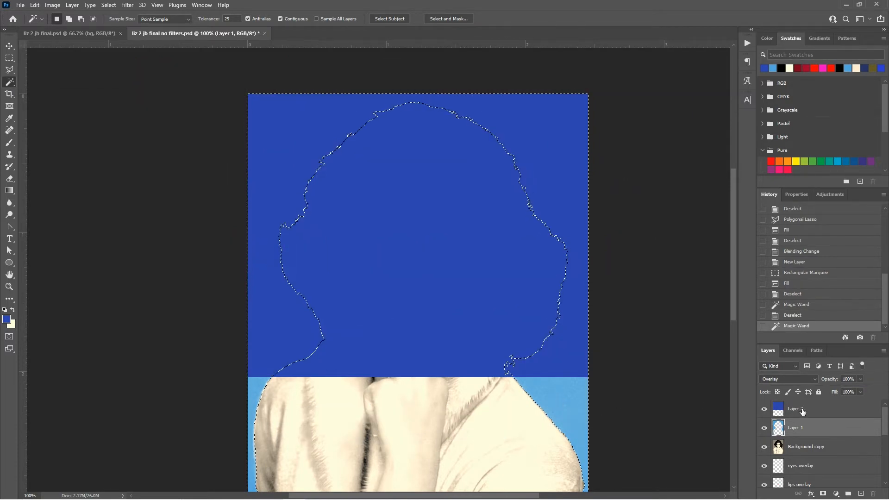
Delete the selected backdrop area from Layer 2, deselect, and set Layer 2's blending mode to Overlay.
left_click(802, 410)
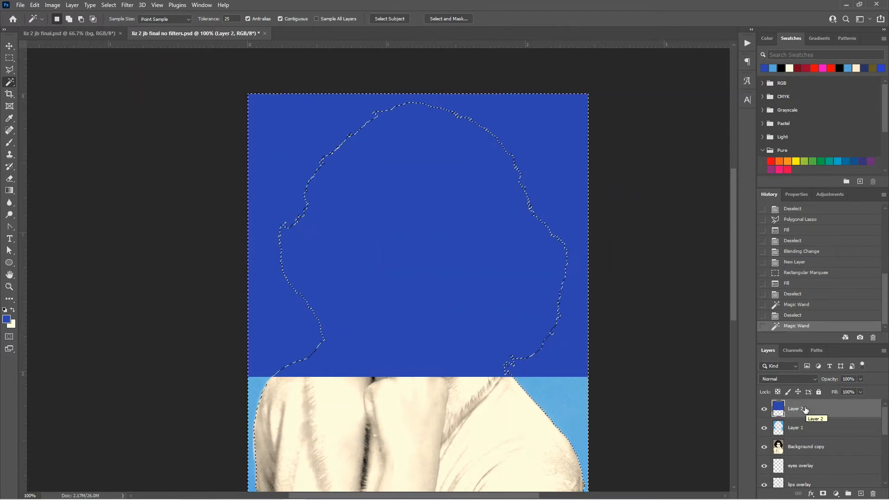
key("Delete")
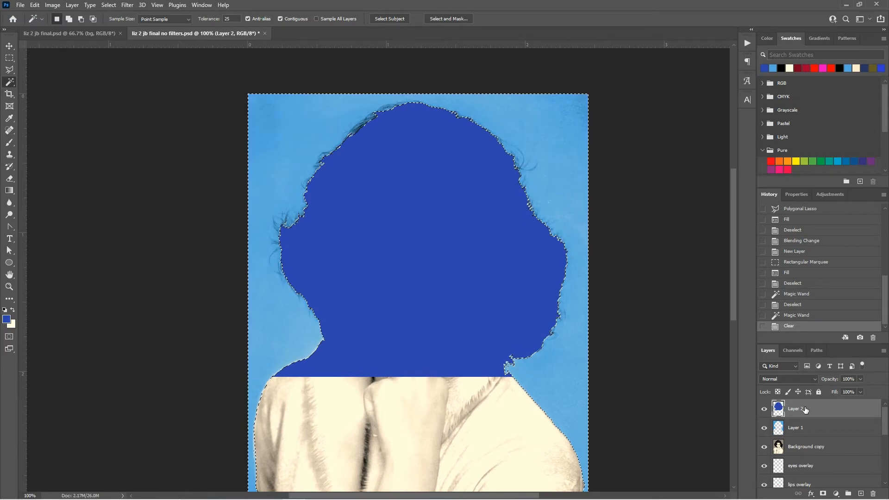
key("ctrl+d")
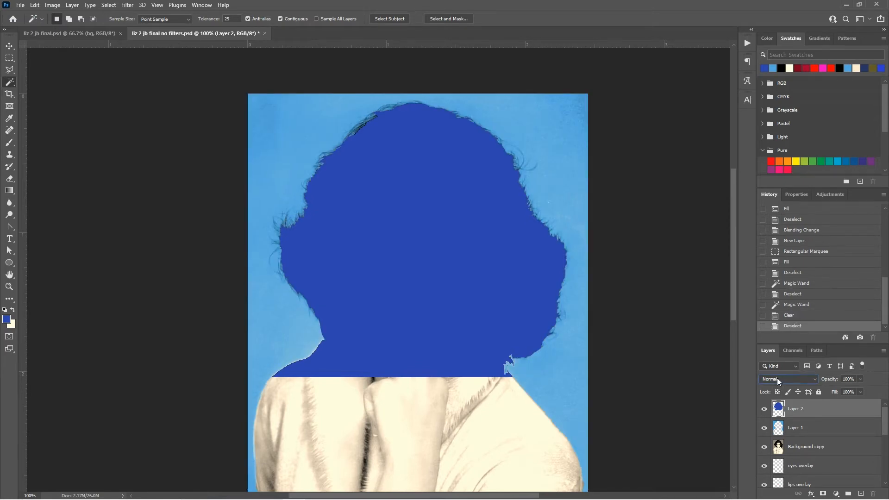
left_click(777, 377)
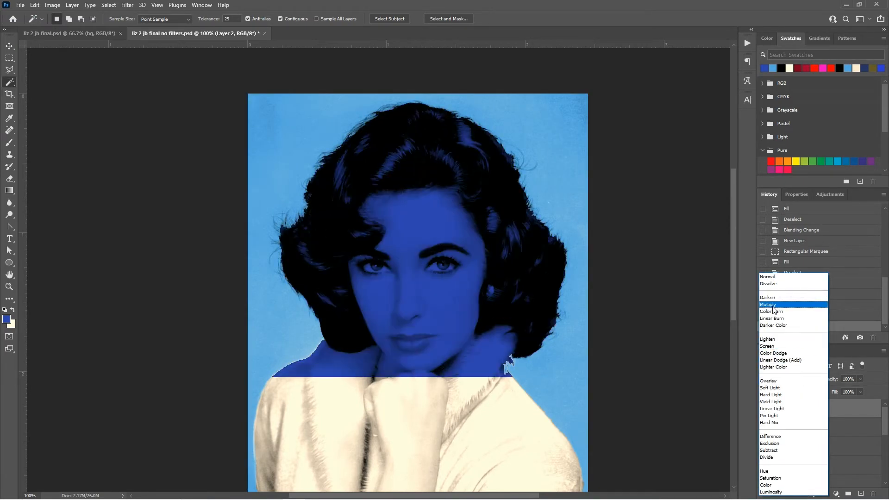
left_click(766, 381)
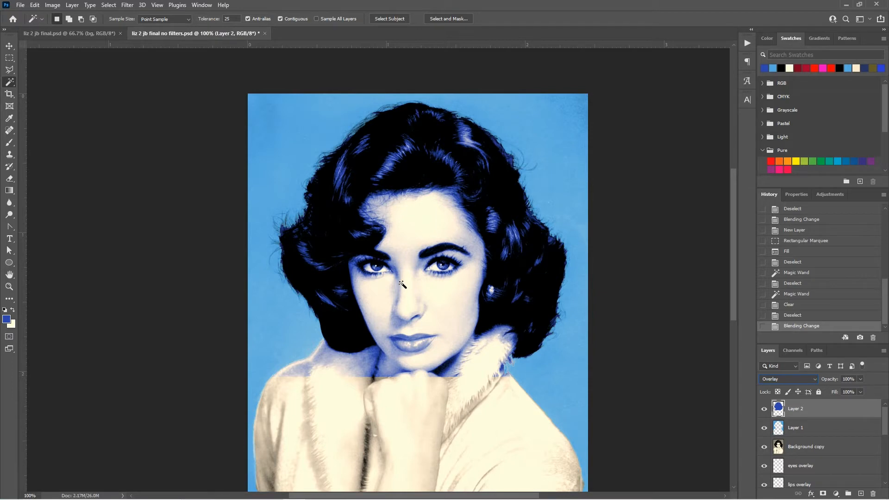
Start a Polygonal Lasso outline at 200% zoom along the hair's lower edge above the shoulder on the image's left side, toward the jaw.
left_click(8, 286)
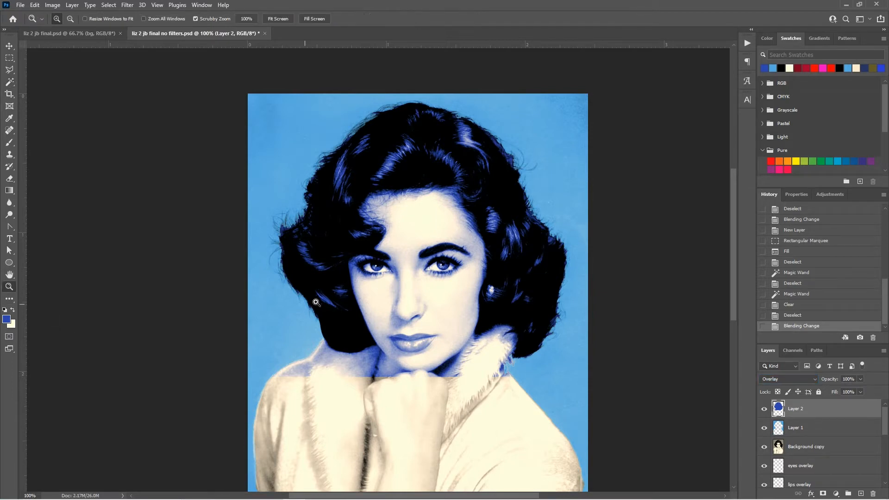
left_click(315, 302)
left_click_drag(435, 280, 472, 179)
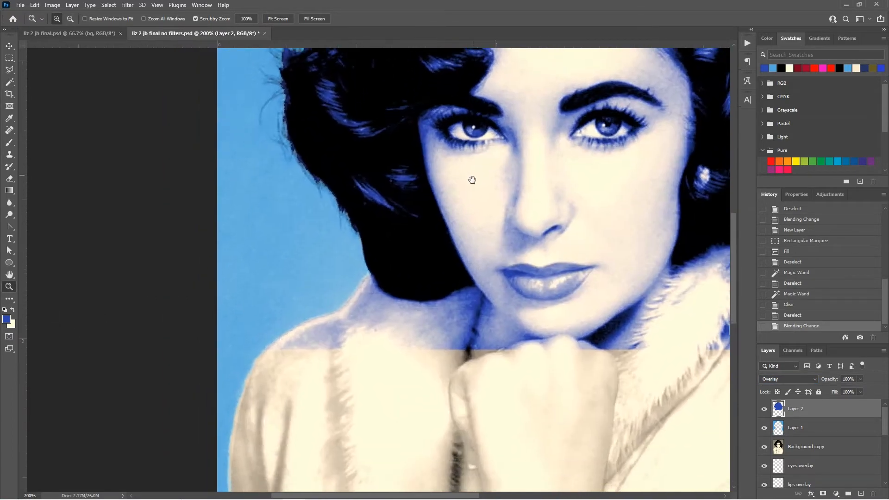
left_click(10, 70)
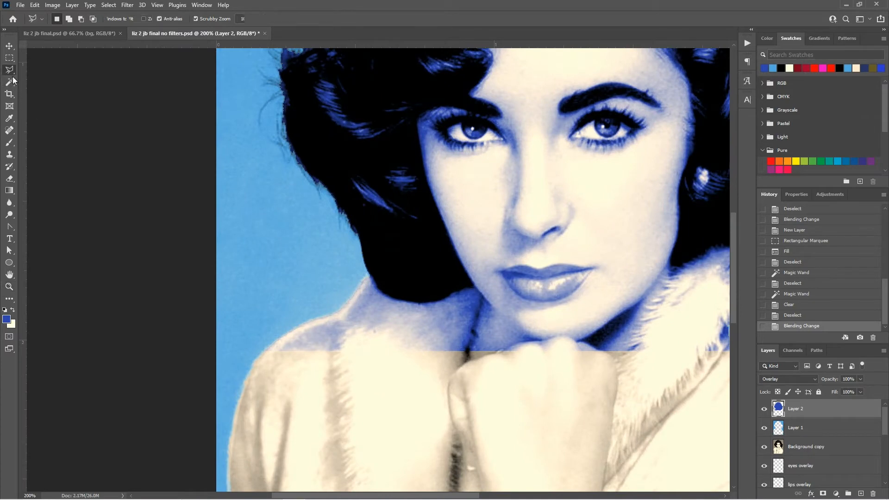
left_click(322, 249)
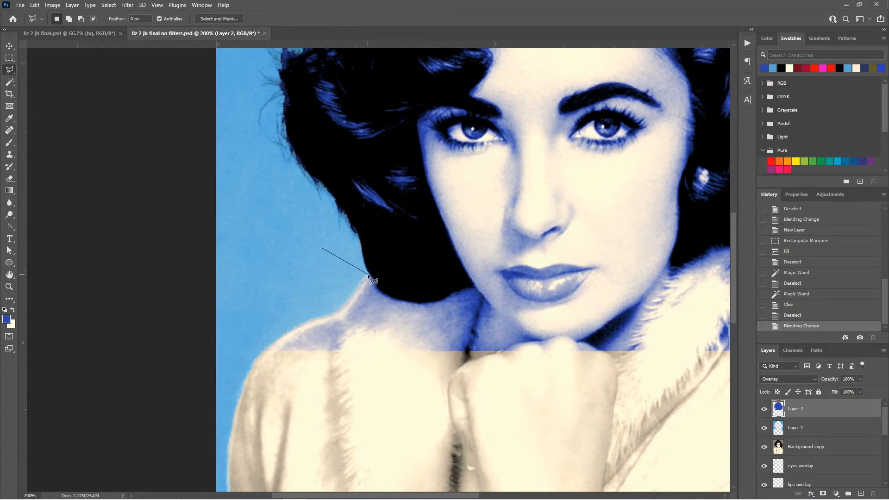
left_click(377, 290)
left_click(394, 299)
left_click(436, 302)
left_click(457, 290)
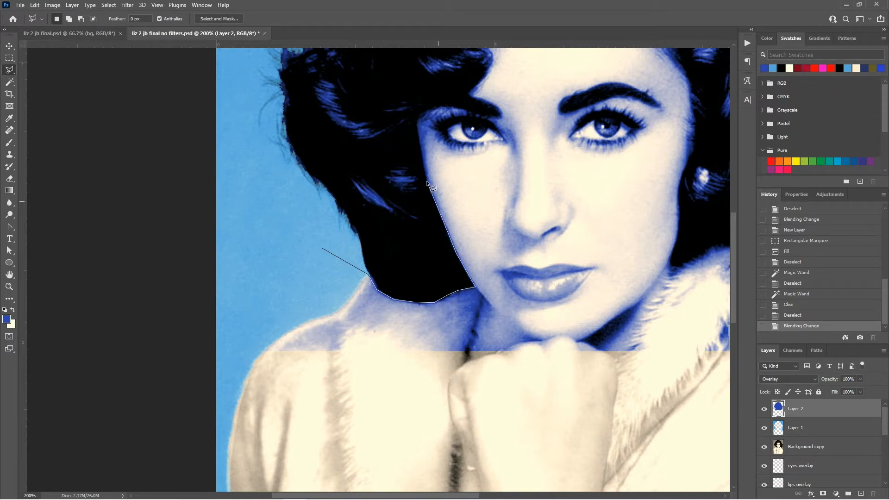
Continue the lasso outline up the cheek, across the face at brow level, and down the opposite cheek to the collar.
left_click(426, 165)
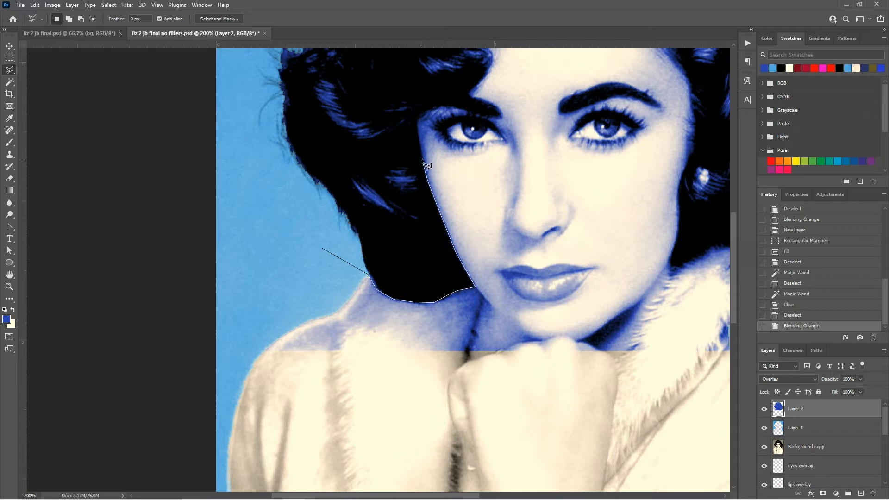
left_click(418, 132)
left_click(426, 113)
left_click(688, 87)
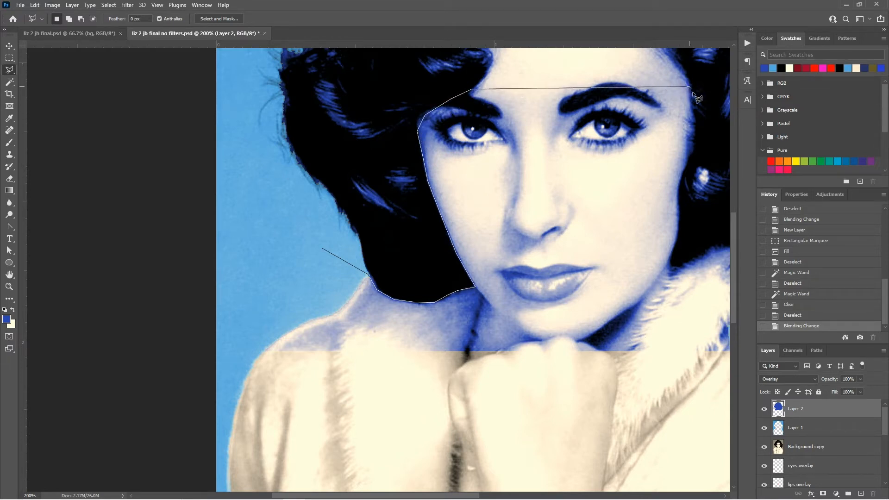
left_click(697, 116)
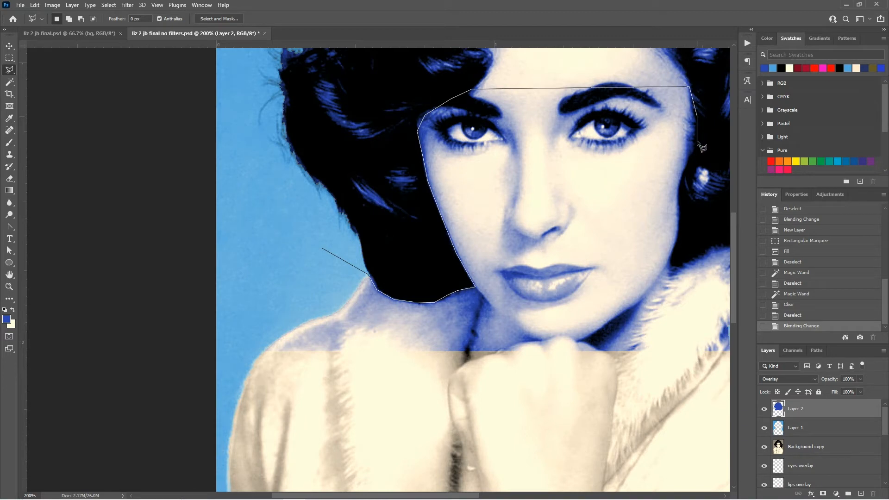
left_click(684, 172)
left_click(685, 271)
Trace the fur collar's upper edge beneath the hair and close the lasso outline around the blue-tinted shoulders.
left_click_drag(713, 263, 574, 203)
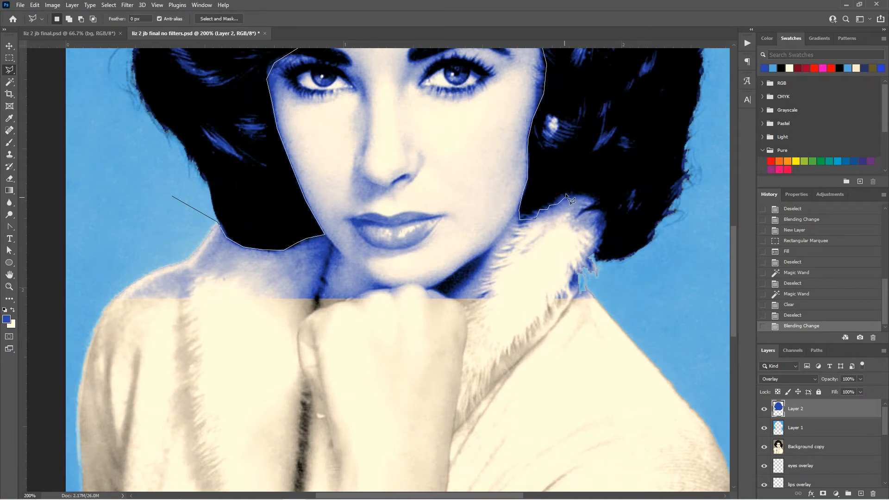
left_click(597, 200)
left_click(575, 216)
left_click(587, 209)
left_click(603, 210)
left_click(606, 223)
left_click(620, 292)
left_click(612, 334)
left_click(80, 342)
left_click(64, 241)
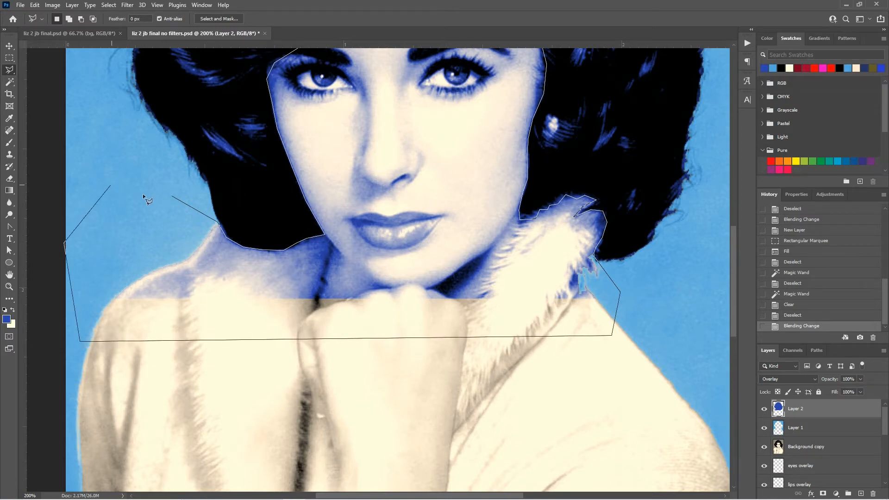
double_click(144, 200)
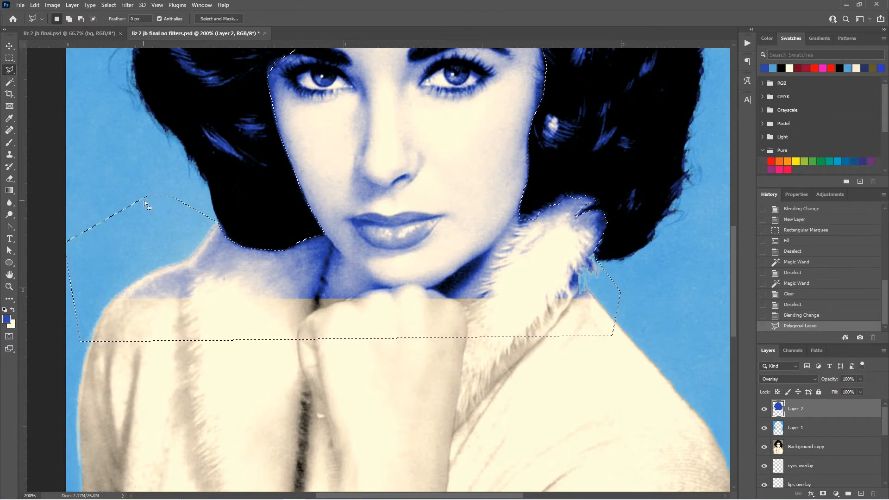
Delete the dark blue from the selected face, neck and shoulders on Layer 2, then deselect.
key("Delete")
left_click_drag(358, 125, 400, 344)
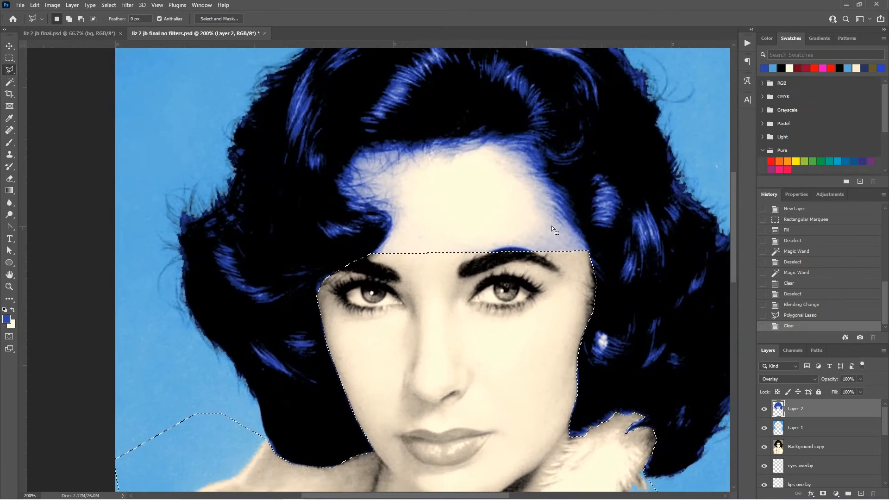
left_click_drag(568, 276, 559, 282)
key("ctrl+d")
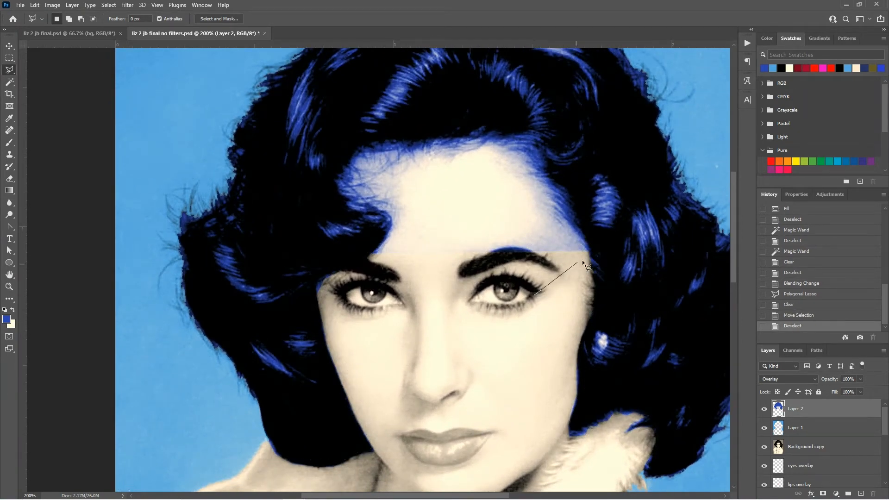
Trace the Polygonal Lasso outline up the temple and across the forehead along the hairline to the parting above the curl.
left_click(587, 250)
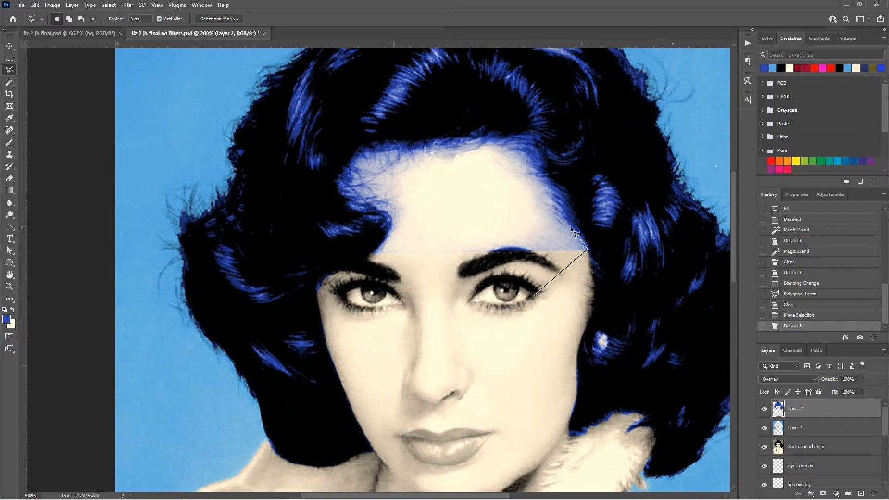
left_click(567, 197)
left_click(413, 144)
left_click(381, 142)
left_click(360, 149)
left_click(344, 166)
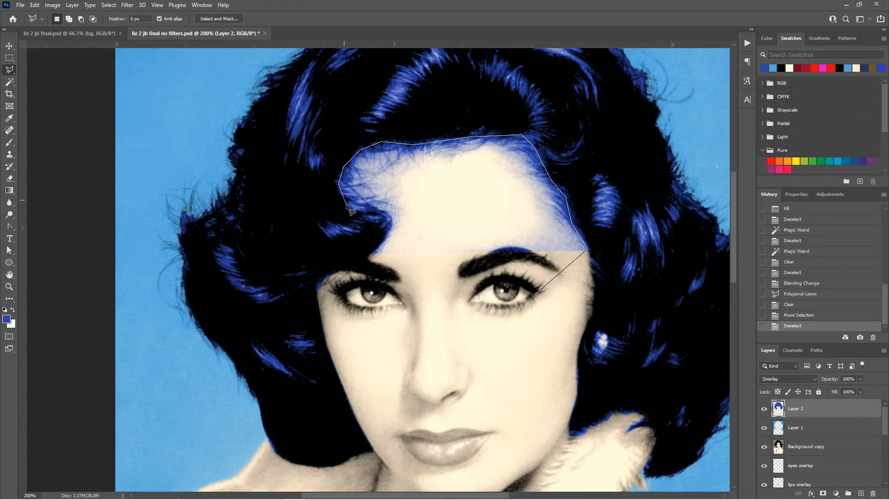
Continue the lasso outline around the forelock to the outer eye corner and close it across the cheeks below the eyes.
left_click(348, 204)
left_click(388, 218)
left_click(379, 237)
left_click(316, 290)
left_click(324, 300)
left_click(402, 326)
double_click(491, 314)
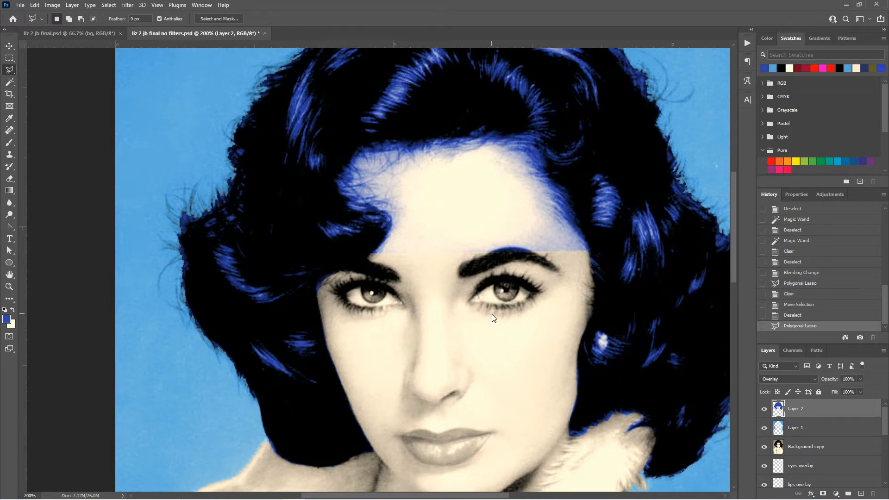
Delete the dark blue from the selected forehead and brow area on Layer 2, then deselect.
key("Delete")
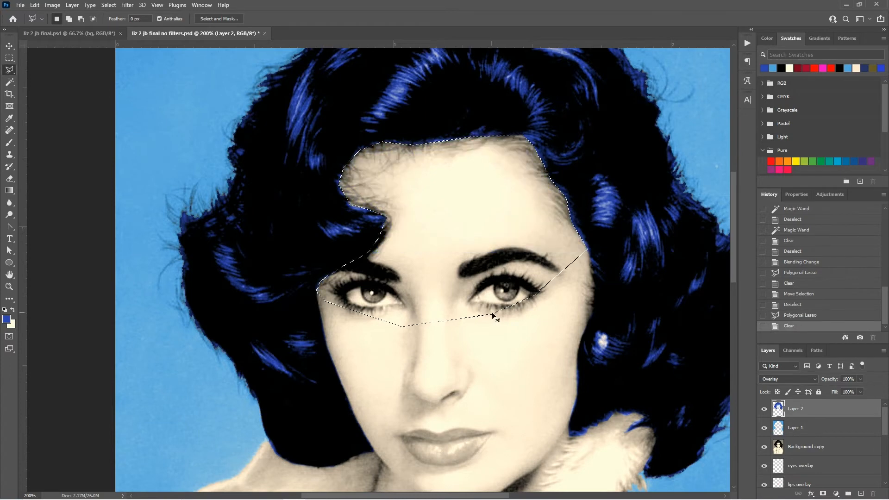
key("ctrl+d")
key("z")
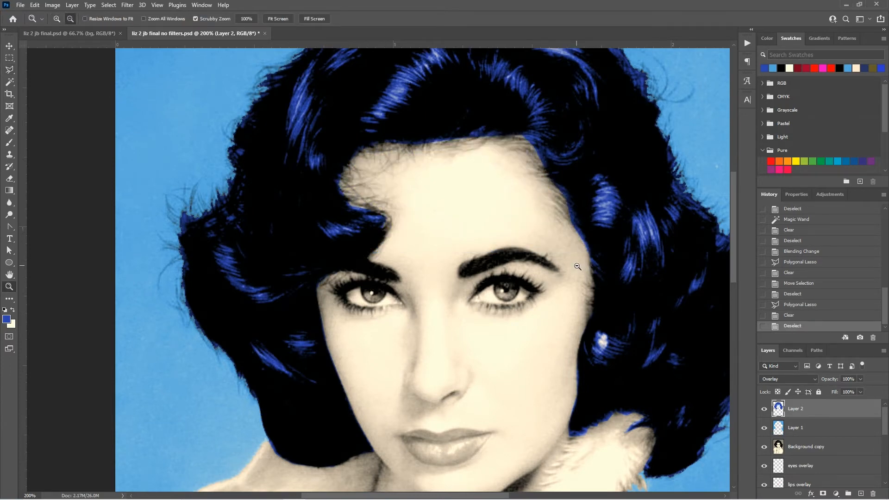
left_click(578, 267, "alt")
left_click(578, 268, "alt")
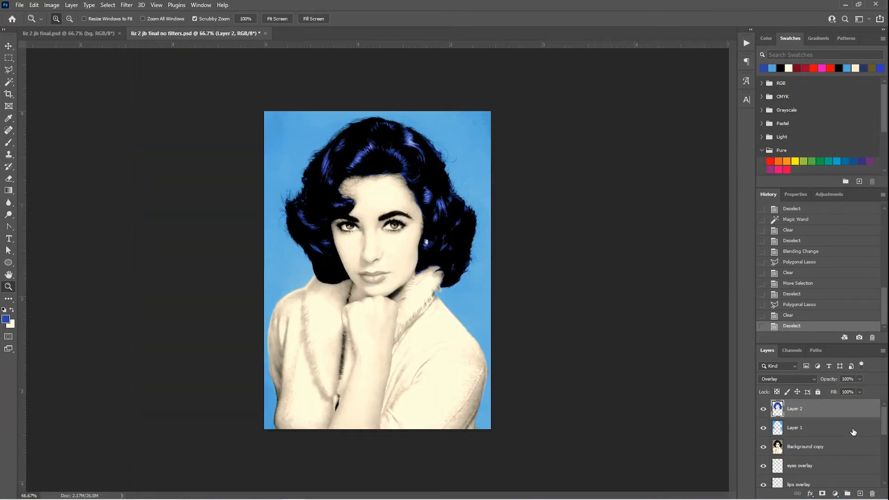
Add a new layer above Layer 2 and choose a light tan from the Pale swatch group as the foreground color.
left_click(860, 494)
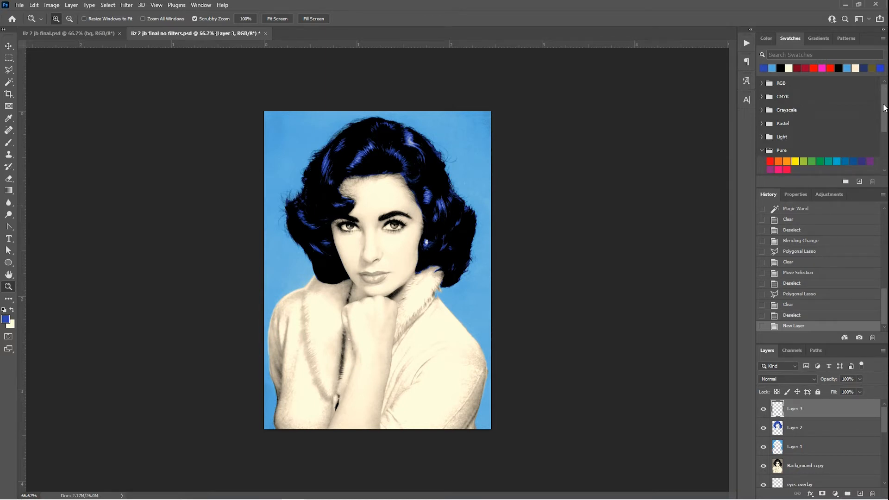
left_click_drag(884, 108, 883, 149)
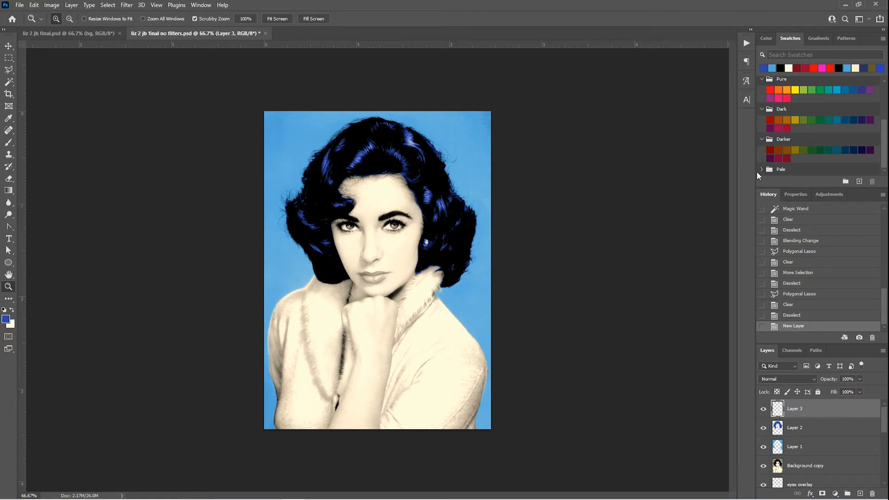
left_click(760, 169)
left_click_drag(884, 136, 884, 140)
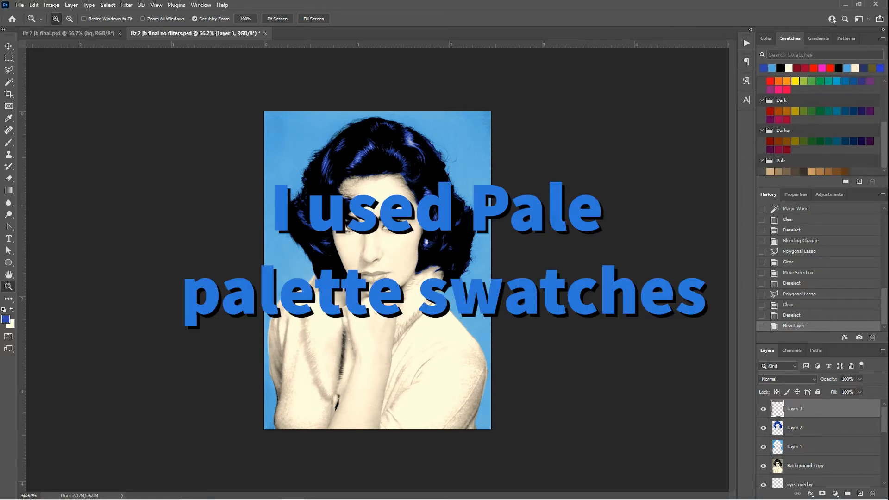
left_click(811, 171)
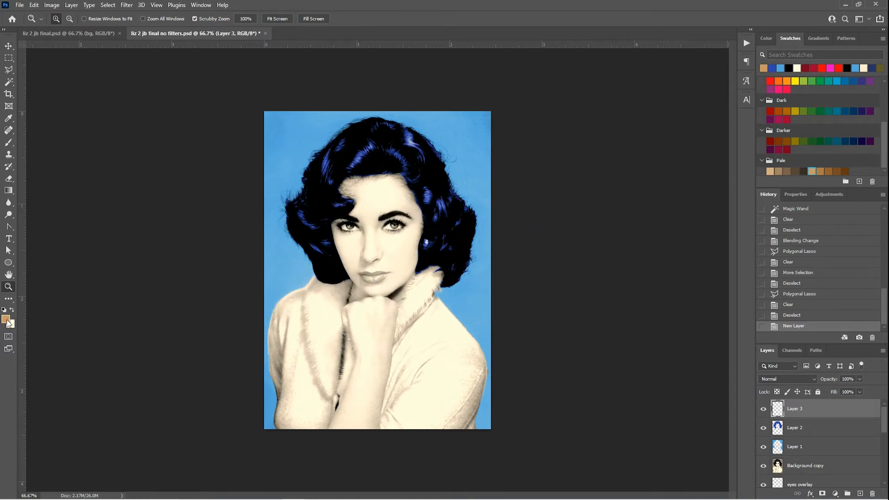
Lighten the foreground color to a pale cream by setting its brightness to 97% and its saturation to 1%.
left_click(7, 321)
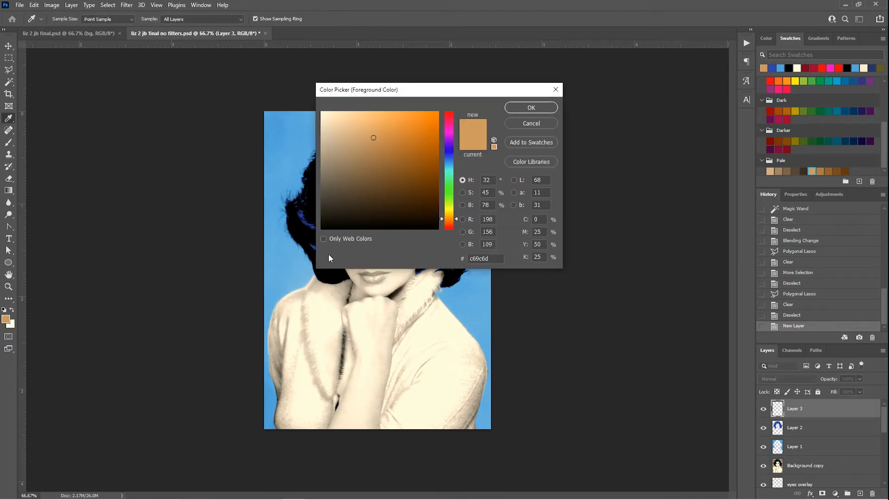
left_click(463, 205)
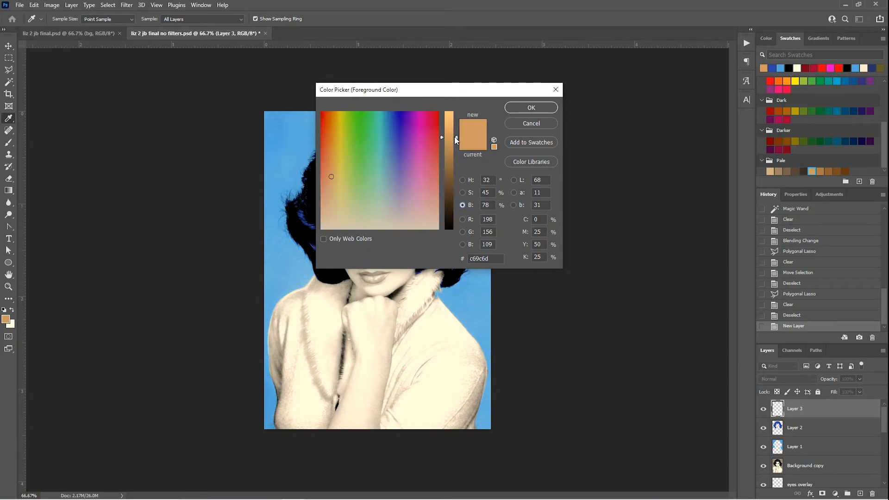
left_click_drag(456, 139, 457, 118)
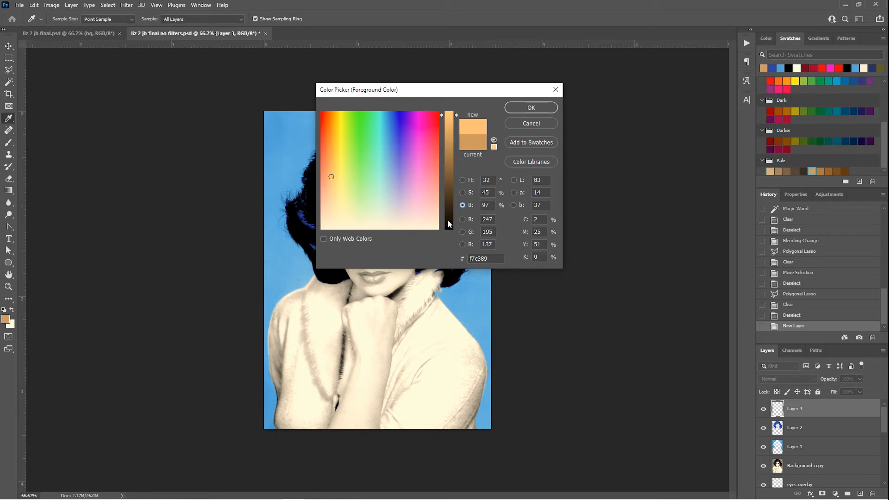
left_click(462, 192)
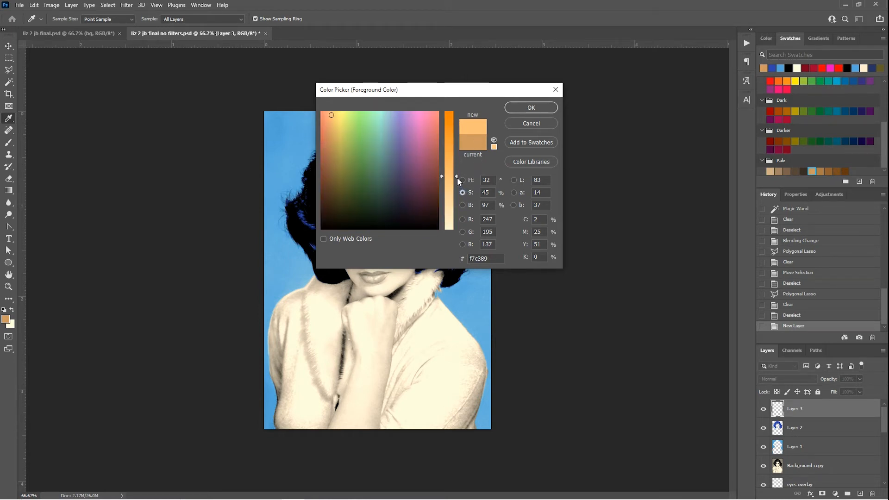
left_click_drag(454, 175, 450, 232)
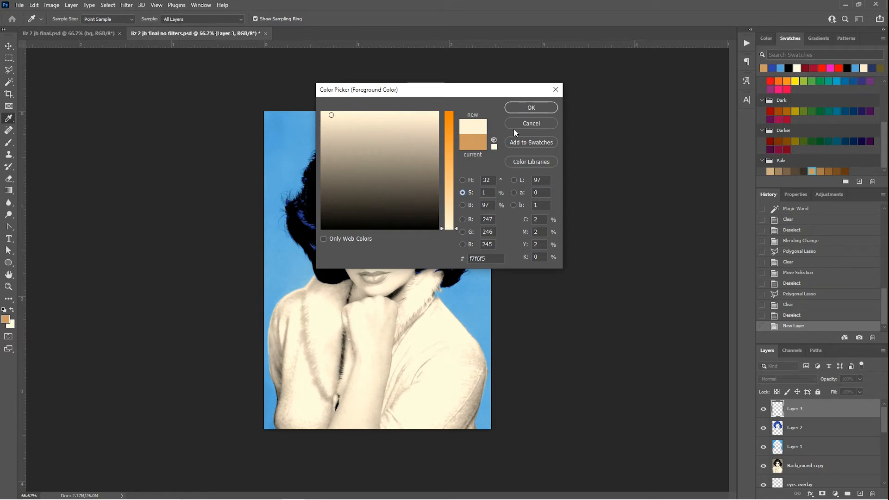
left_click(521, 107)
Outline the face, neck, hand and forearm loosely with the Polygonal Lasso, fill the selection with the foreground cream on Layer 3, and deselect.
key("l")
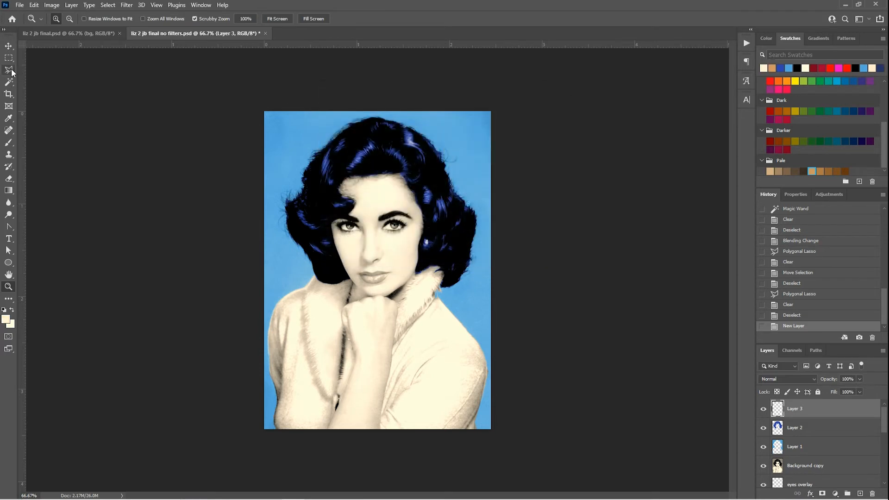
left_click(374, 151)
left_click(319, 165)
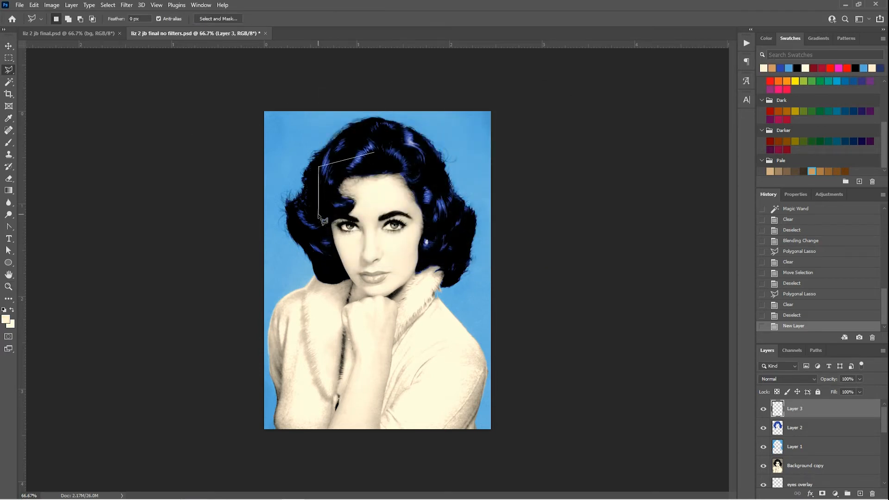
left_click(334, 283)
left_click(315, 359)
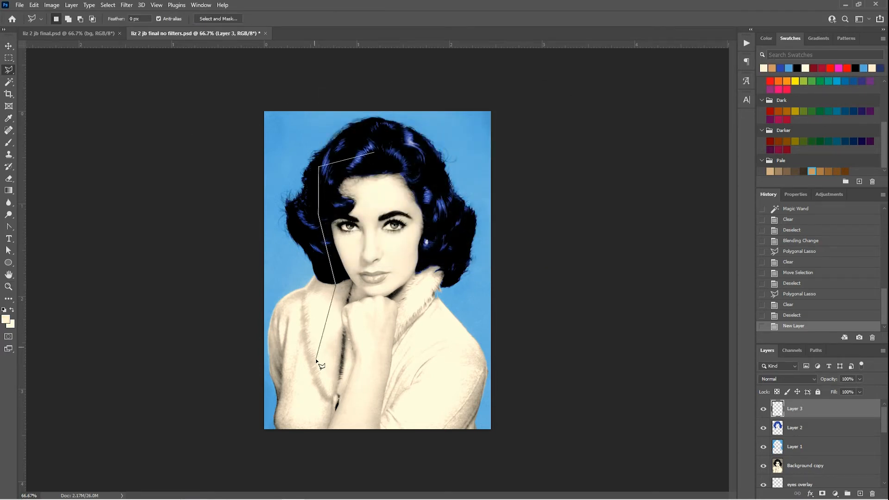
left_click(313, 436)
left_click(399, 443)
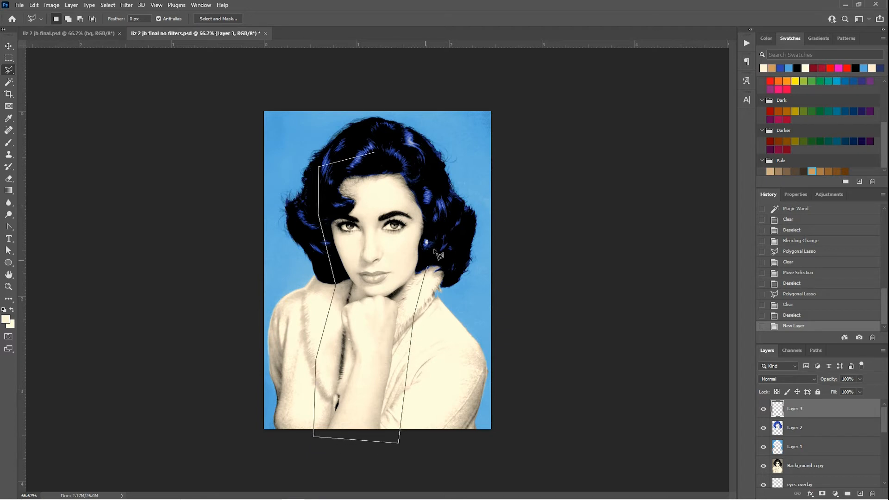
left_click(432, 191)
left_click(397, 155)
left_click(374, 151)
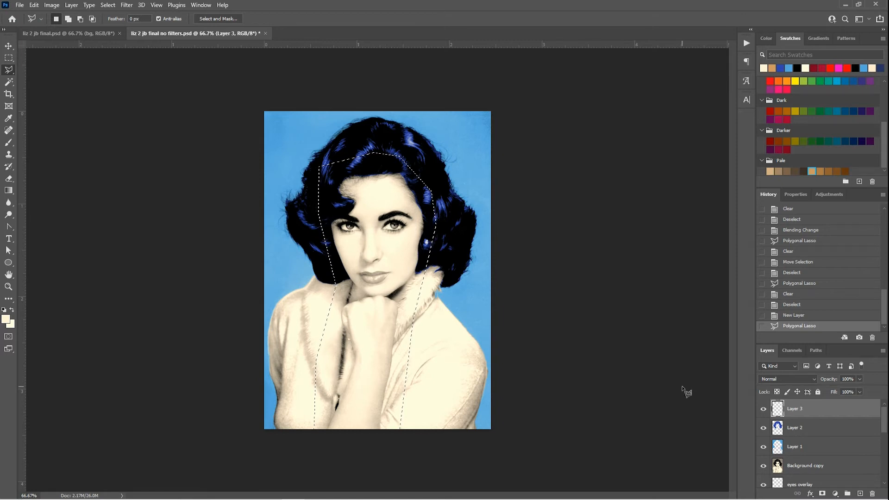
key("alt+BackSpace")
key("ctrl+d")
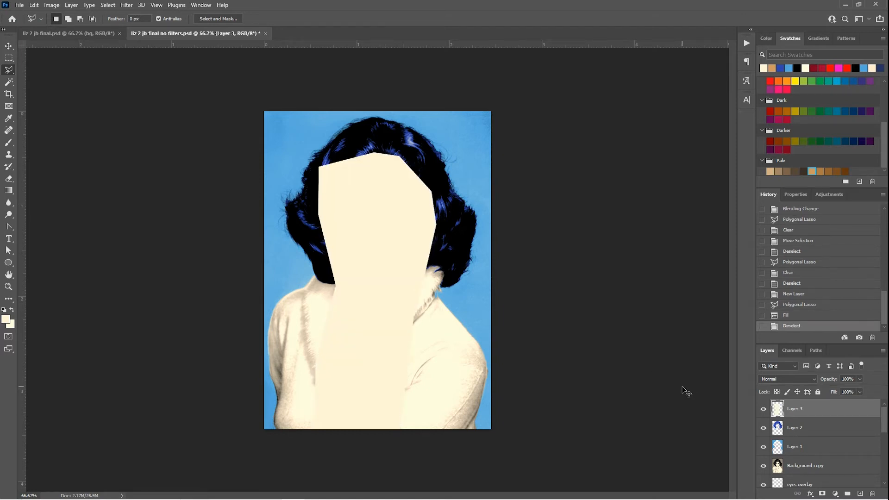
Trim the hair area from Layer 3 using a Magic Wand selection of Layer 2's hair color, and set Layer 3's blend mode to Multiply.
left_click(833, 434)
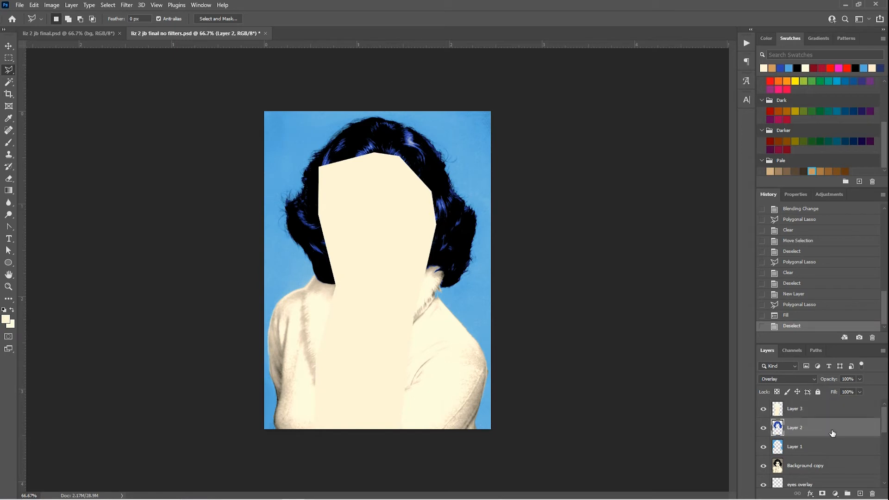
left_click(9, 82)
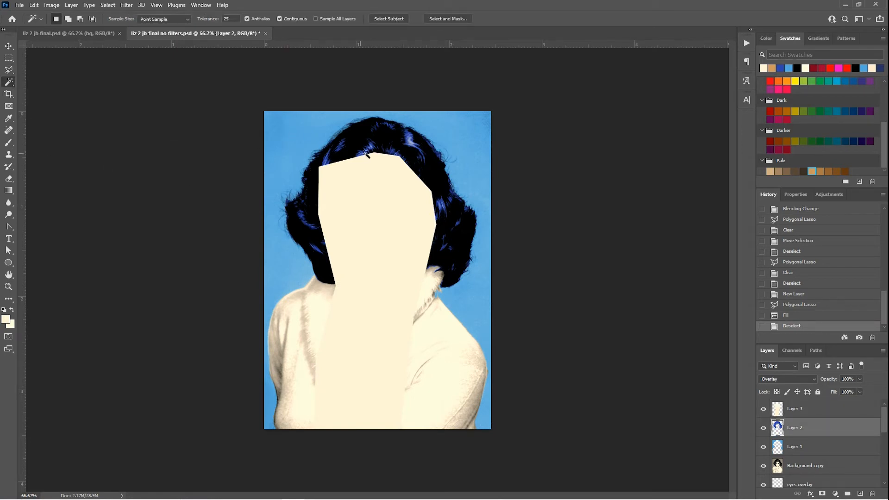
left_click(362, 149)
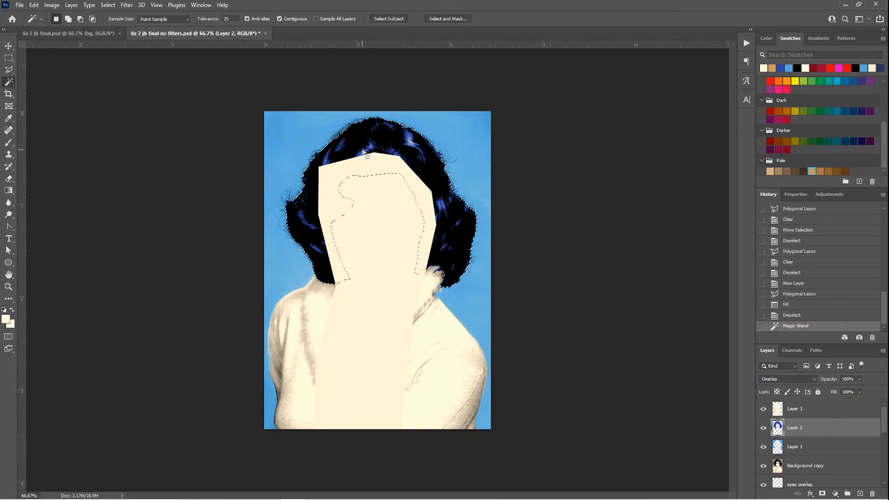
left_click(809, 416)
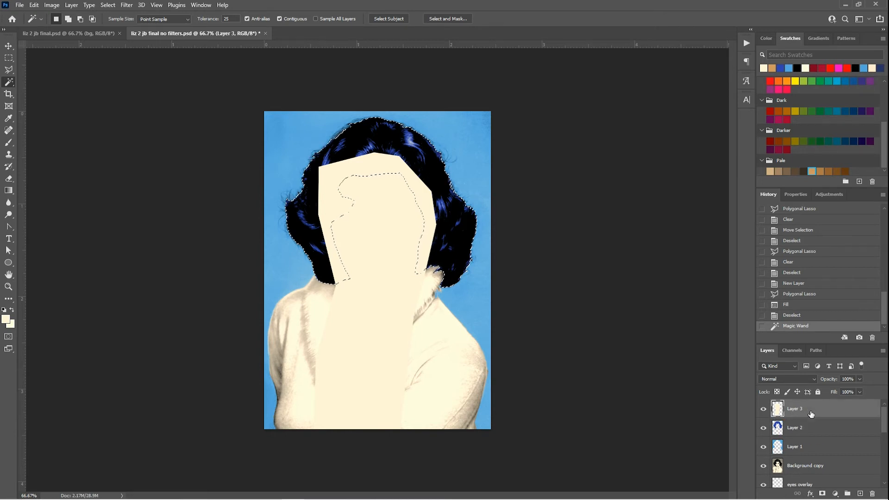
key("Delete")
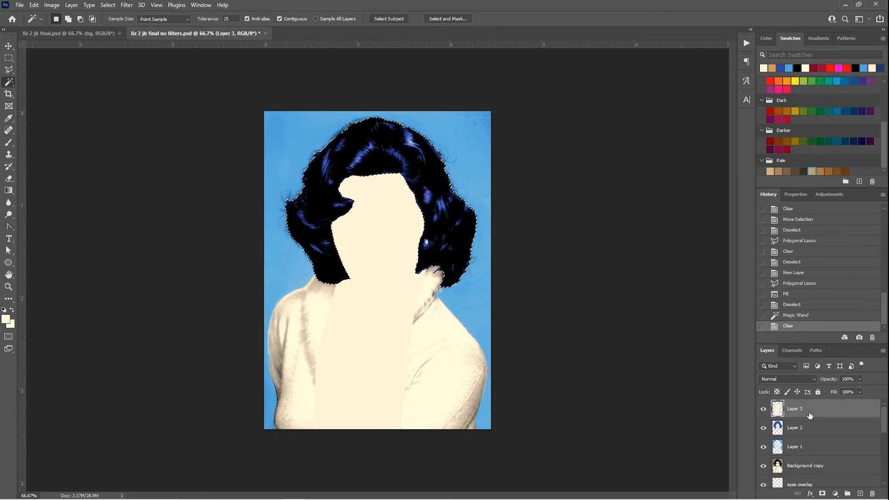
key("ctrl+d")
left_click(793, 378)
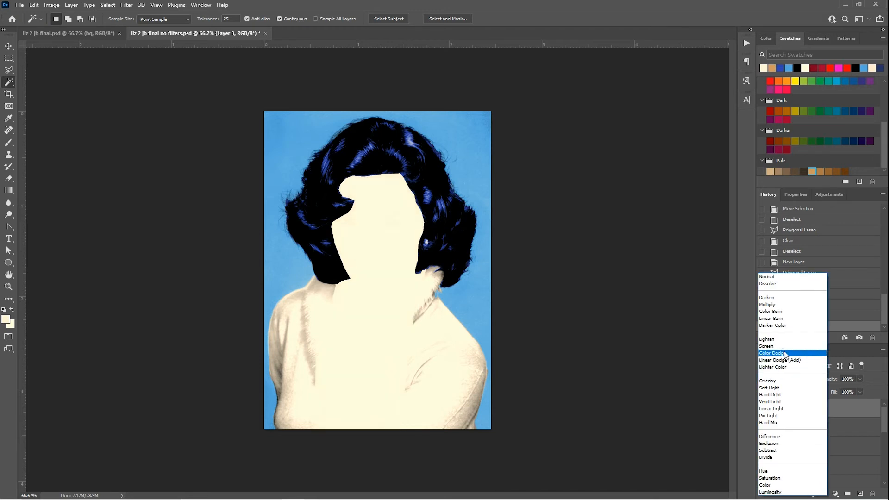
left_click(780, 305)
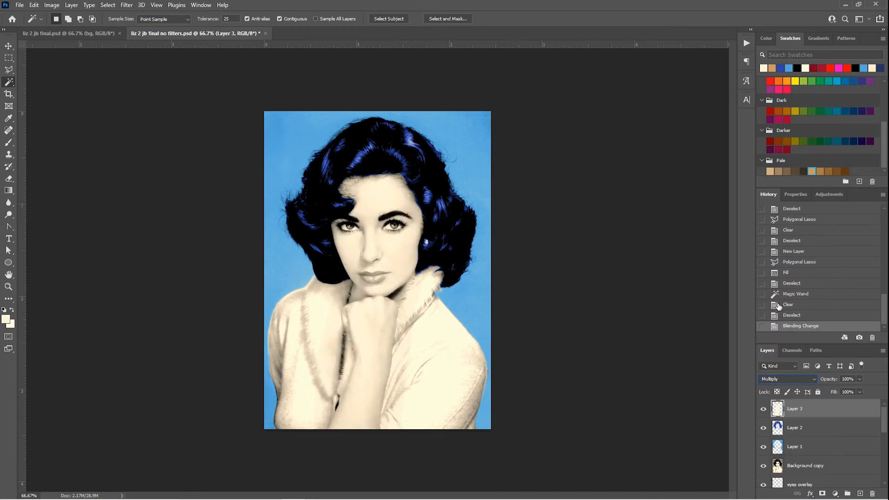
Hide the Background copy layer, and delete Layer 3 and the lips overlay layer.
left_click(764, 465)
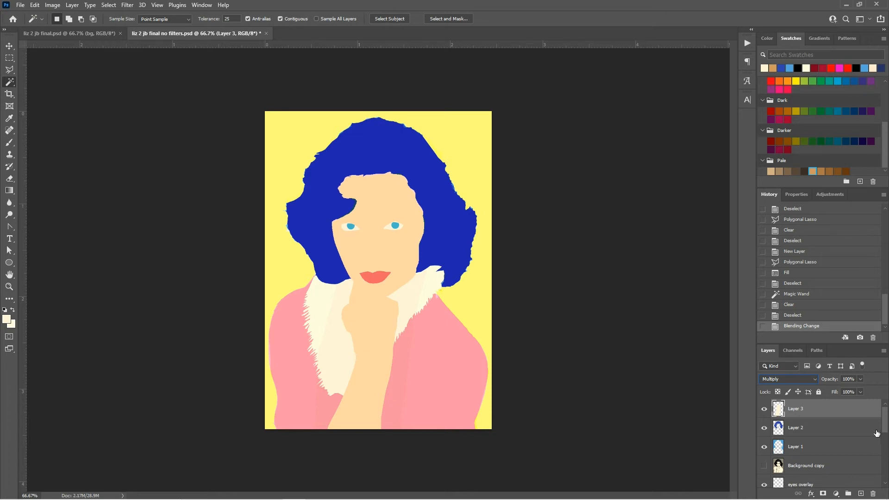
left_click(763, 466)
left_click_drag(821, 412, 874, 494)
left_click_drag(874, 493, 873, 494)
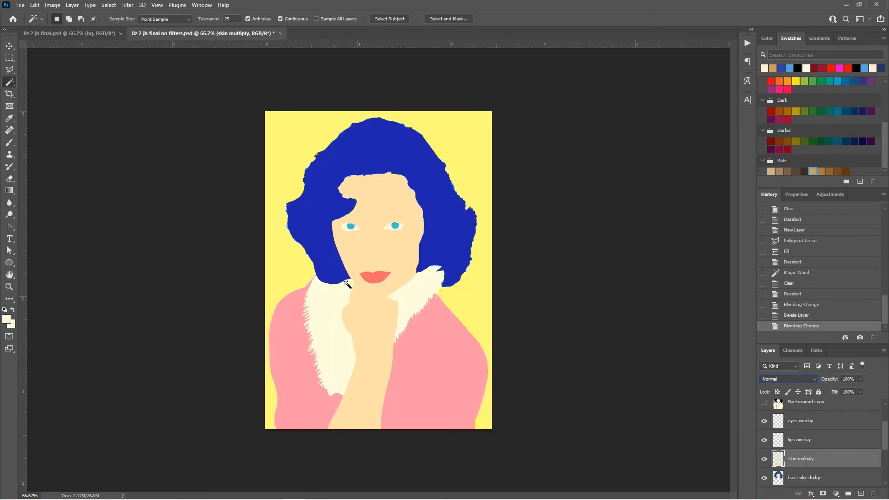
left_click(824, 442)
key("Delete")
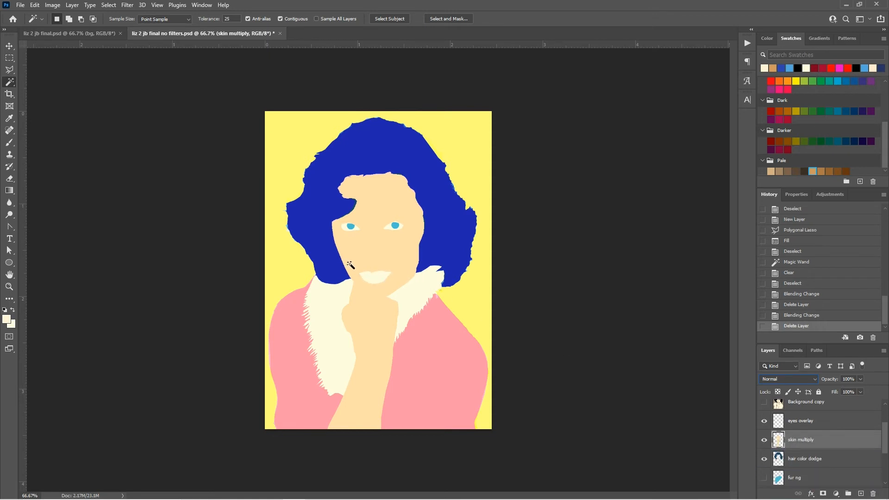
Remove the mouth cutout from the skin multiply layer by filling a rectangular selection around the lips with the sampled skin color.
left_click(9, 287)
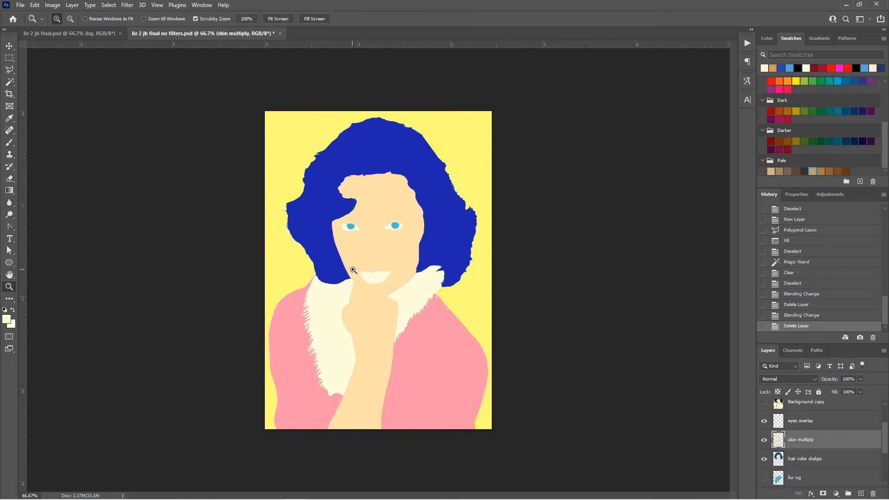
left_click(356, 269)
left_click(404, 262)
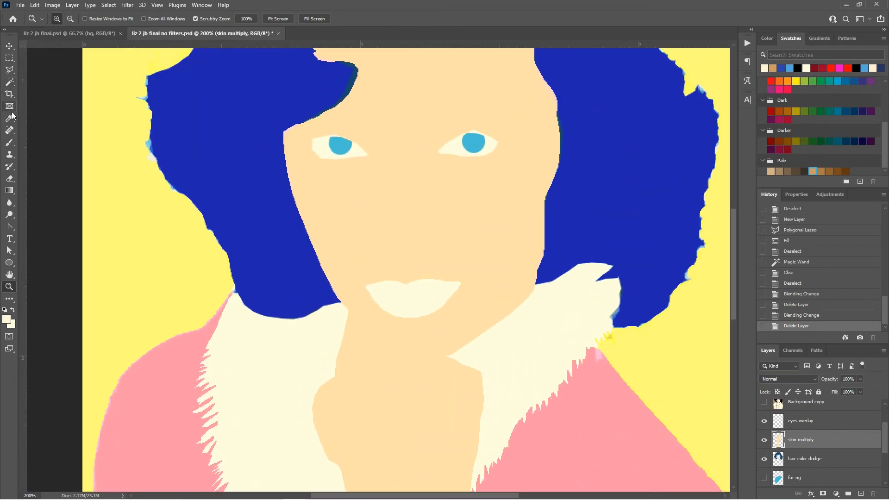
left_click(9, 58)
left_click_drag(356, 267, 470, 324)
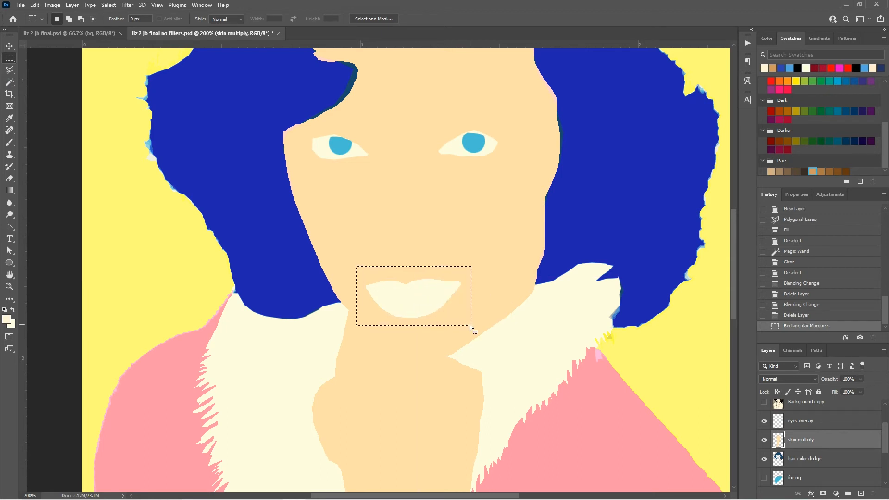
left_click(10, 119)
left_click(392, 211)
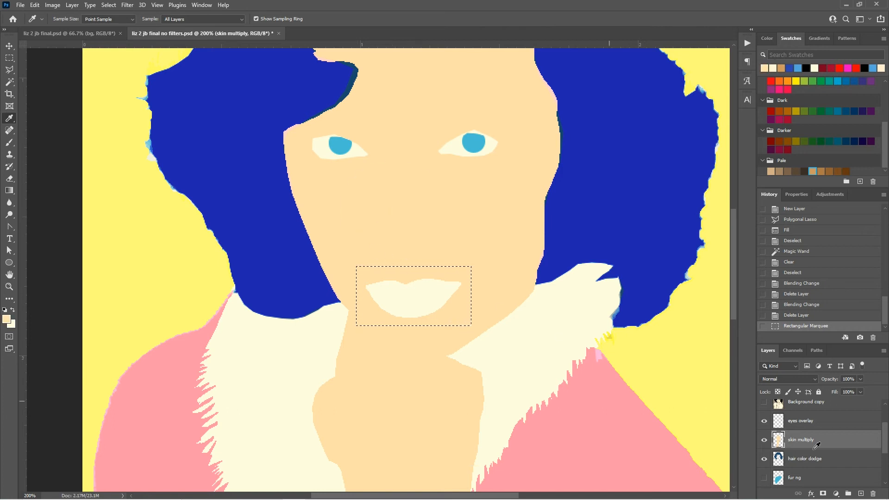
key("alt+BackSpace")
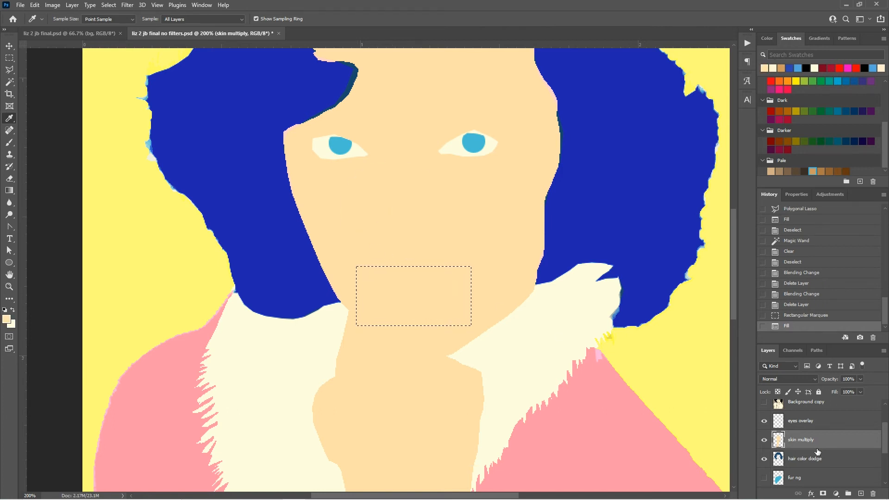
Deselect, hide the skin multiply layer, and trace the outline of the photo's lips with the Polygonal Lasso.
left_click(764, 440)
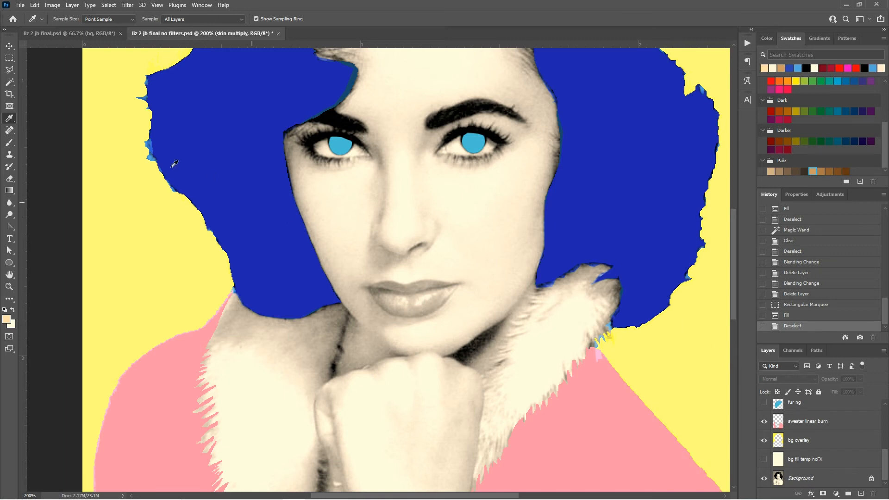
left_click(10, 70)
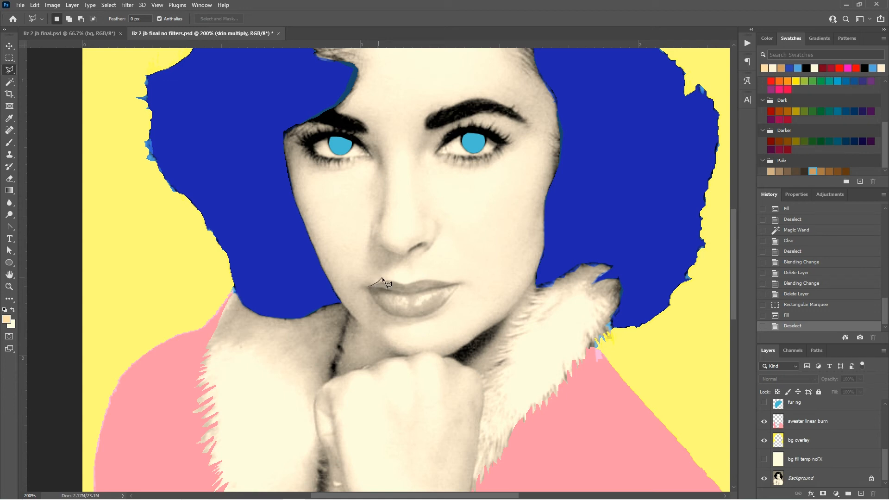
left_click_drag(394, 281, 399, 284)
mouse_move(447, 283)
left_mouse_down()
mouse_move(461, 285)
mouse_move(454, 292)
left_mouse_up()
left_click(435, 312)
left_click(369, 289)
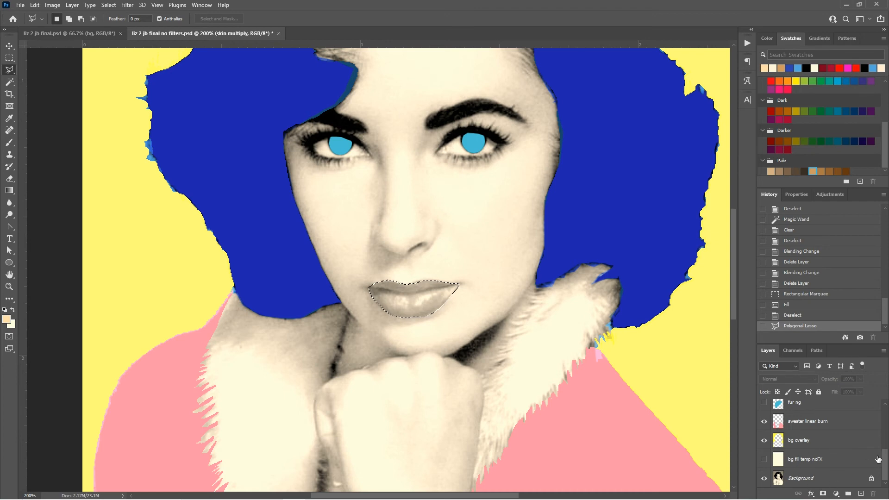
Show the skin multiply layer again and clear the lip-shaped selection from it.
left_click_drag(884, 467, 885, 442)
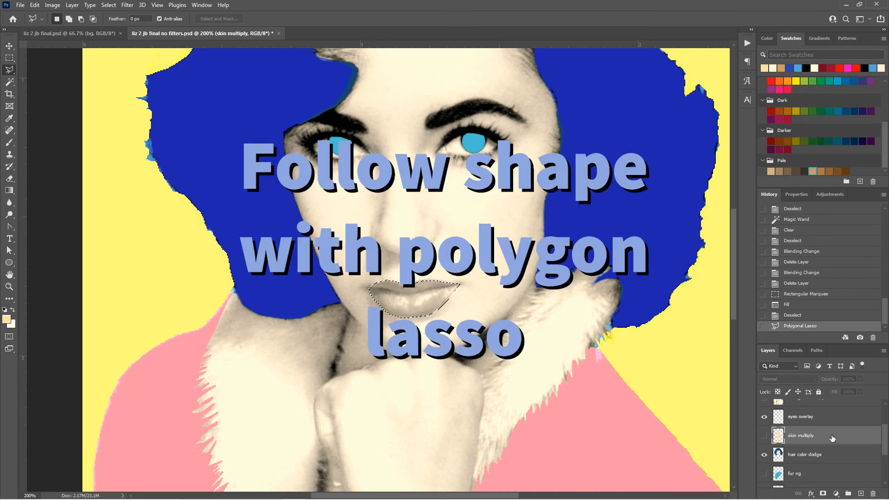
left_click(762, 436)
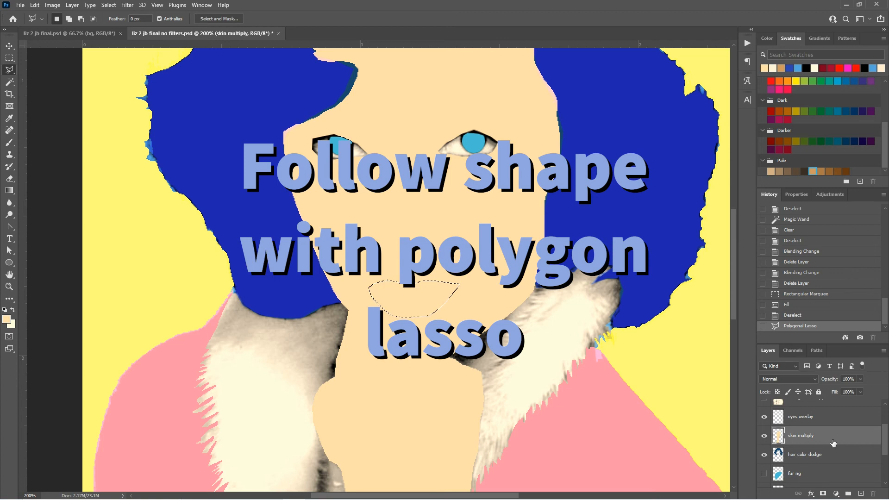
key("Delete")
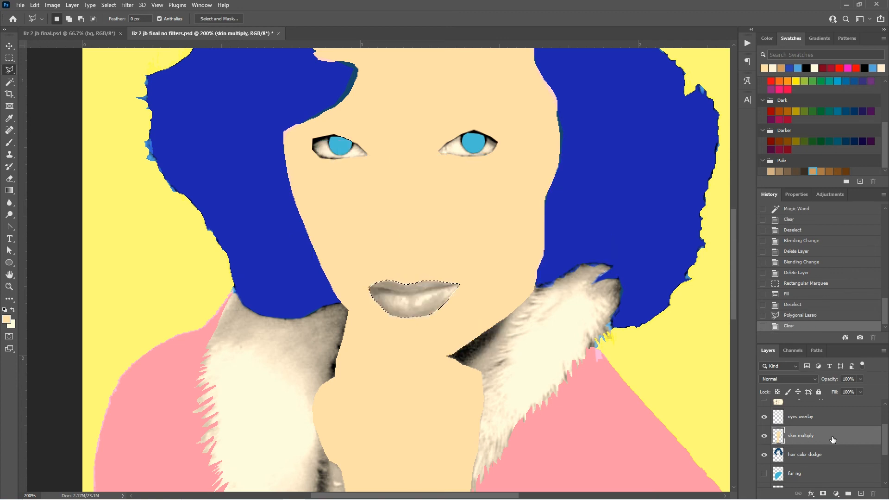
Add a new layer above skin multiply, fill the lip selection with bright red, and deselect.
left_click(860, 494)
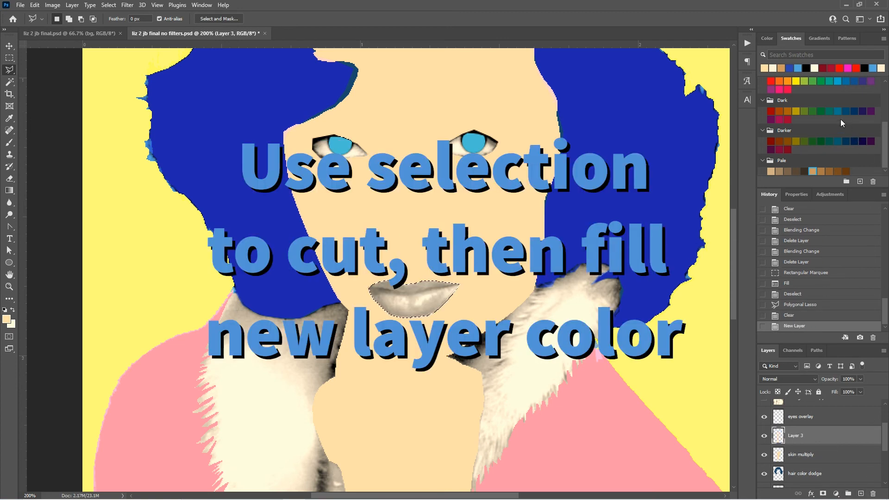
left_click(839, 69)
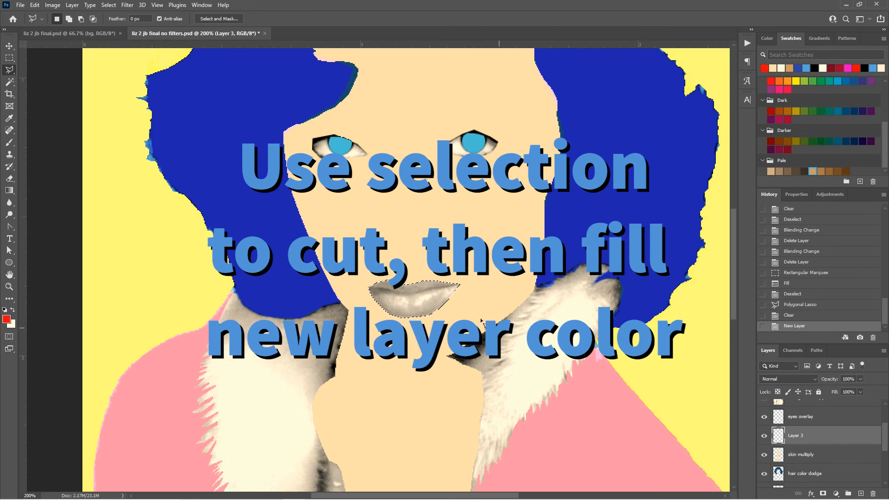
key("alt+BackSpace")
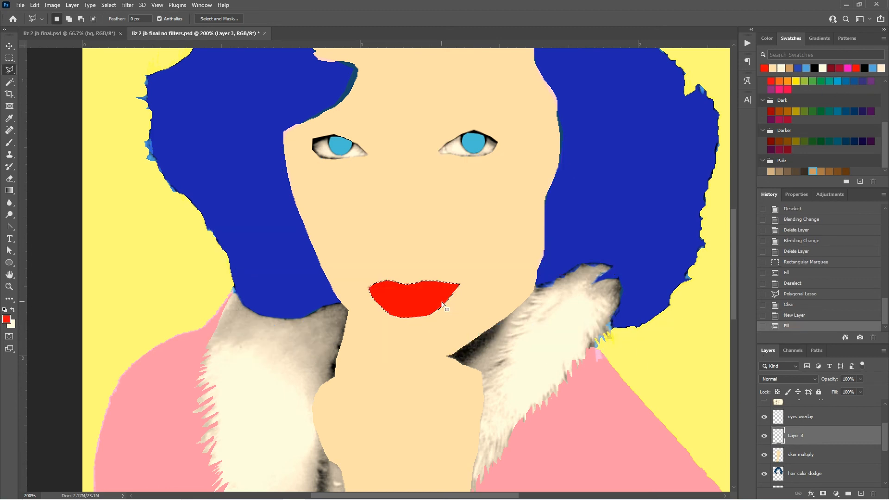
key("ctrl+d")
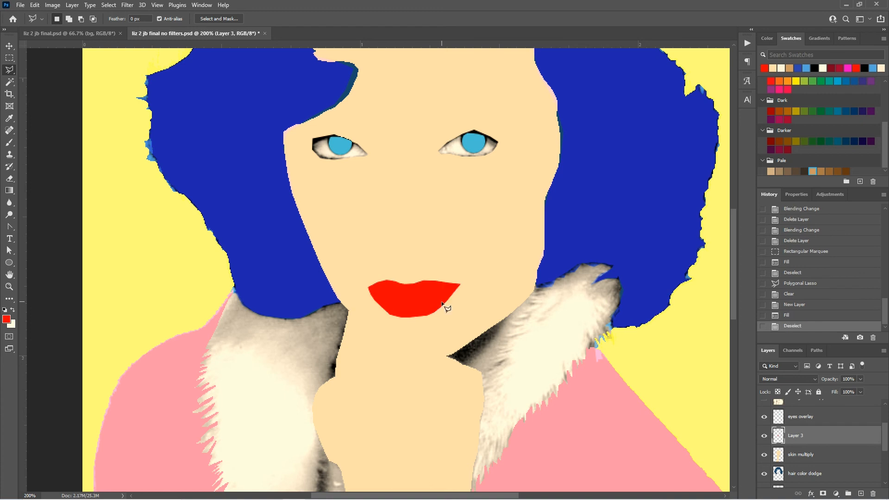
Set the red lips layer's blend mode to Overlay and the skin multiply layer's blend mode to Multiply.
left_click(764, 379)
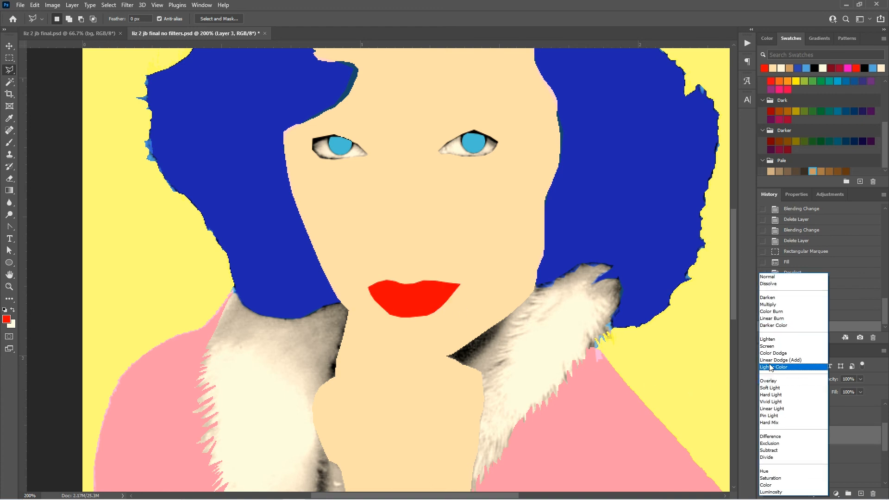
left_click(778, 382)
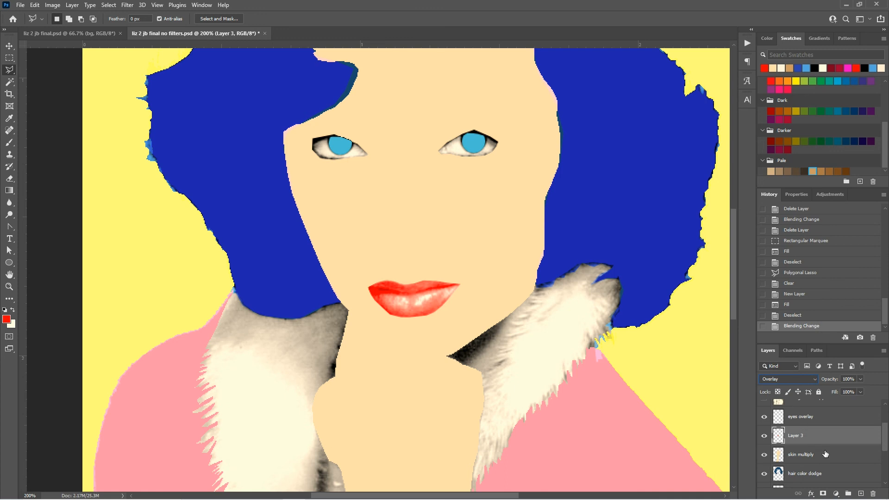
left_click(827, 458)
left_click(784, 379)
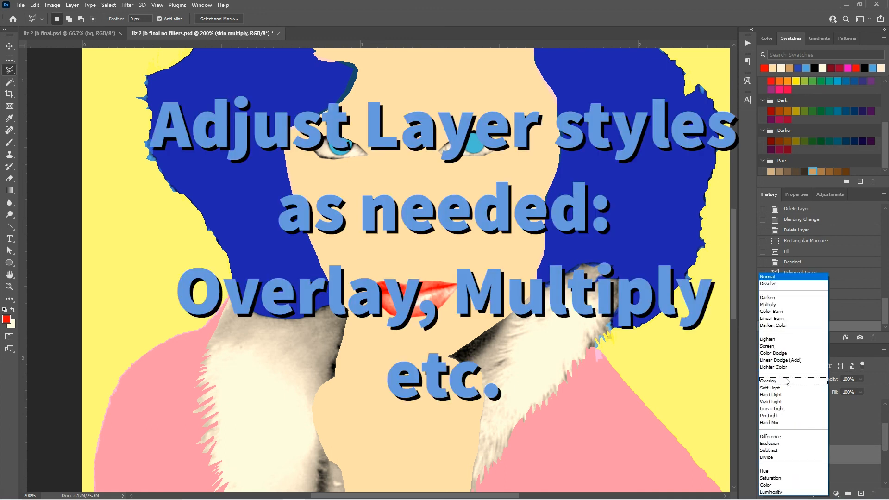
left_click(781, 304)
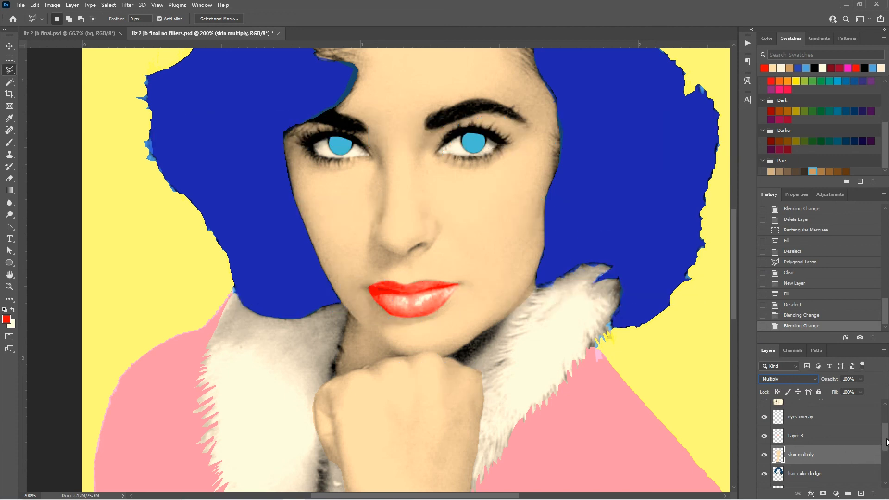
Hide Layer 2 and set the hair color dodge layer's blend mode to Color Dodge.
left_click_drag(886, 441, 886, 423)
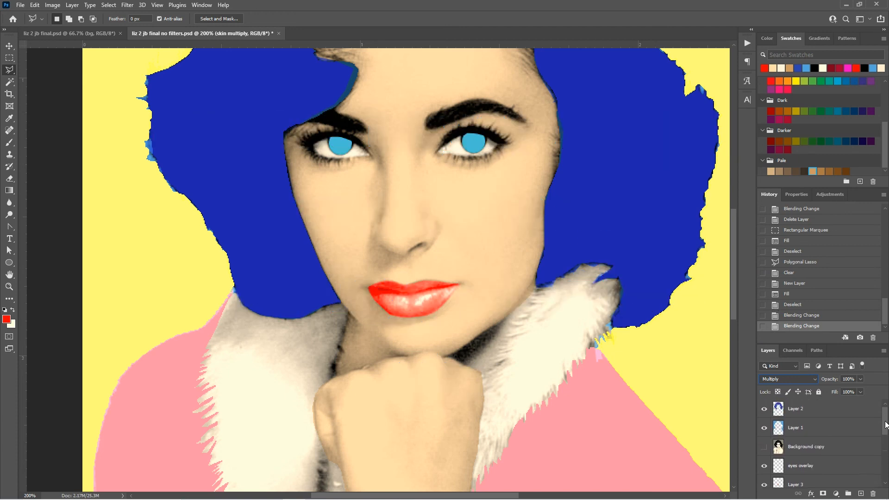
left_click(764, 409)
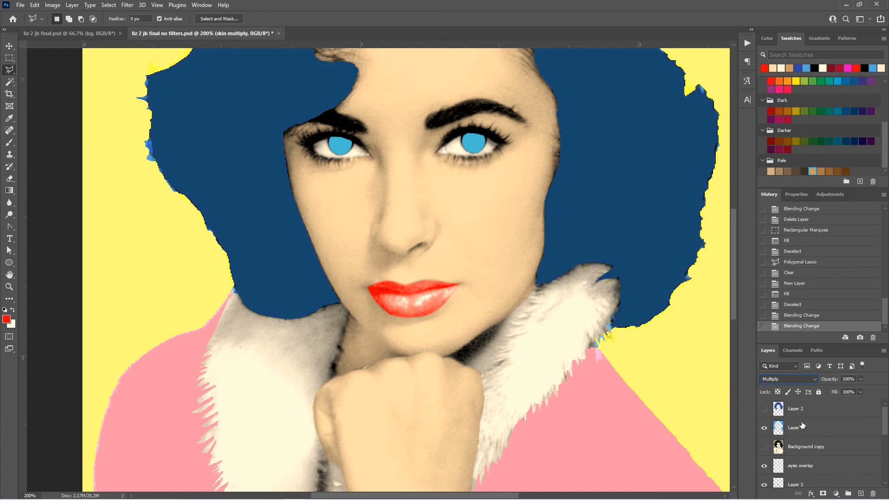
left_click_drag(885, 425, 887, 448)
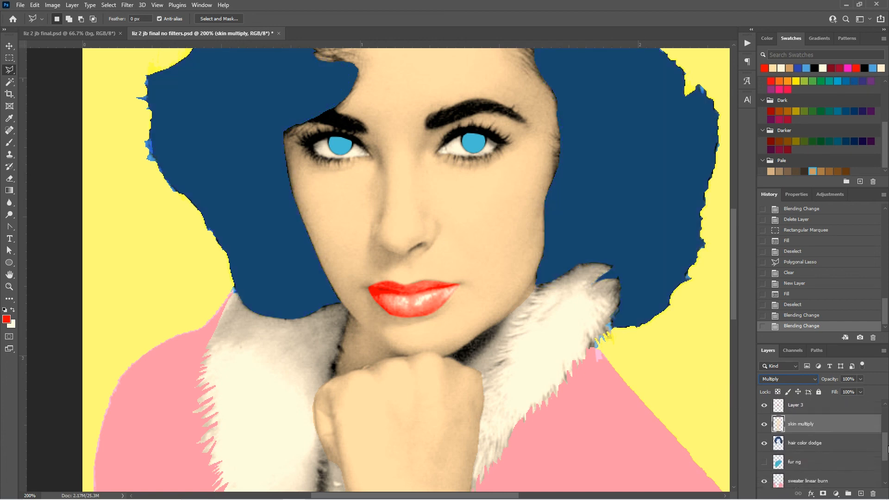
left_click(814, 443)
left_click(806, 379)
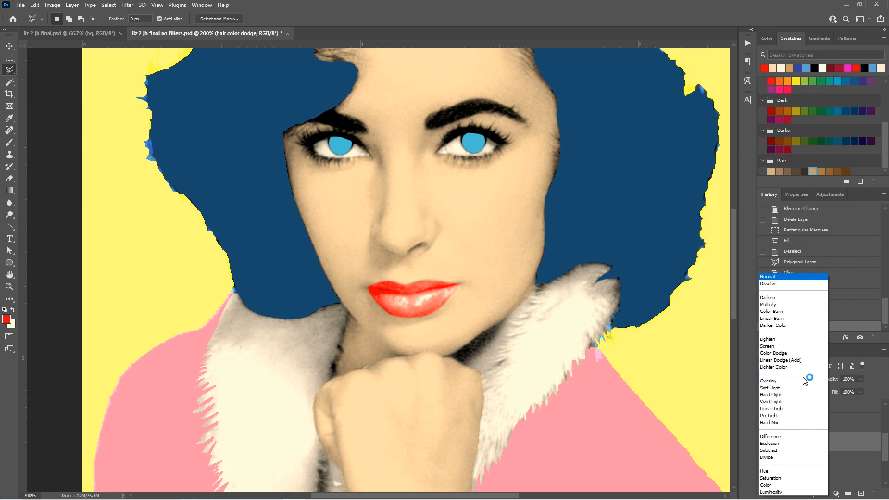
left_click(787, 353)
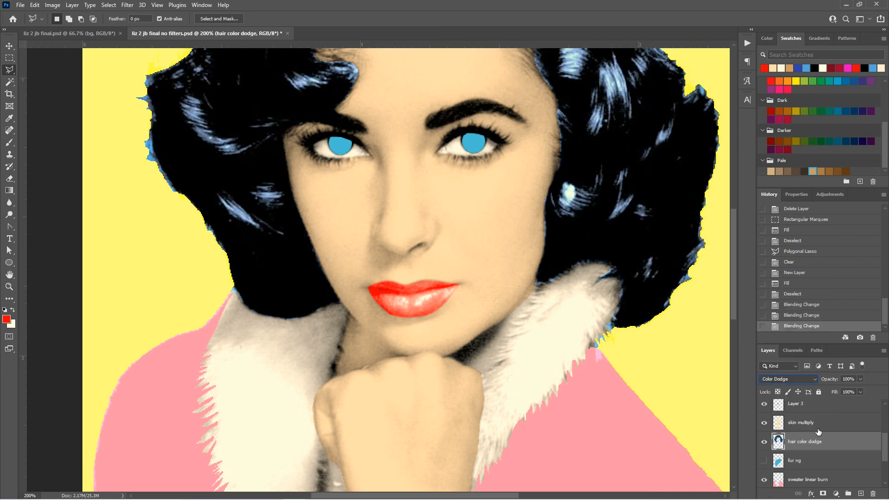
Set the sweater linear burn layer's blend mode to Linear Burn.
left_click(808, 479)
left_click(804, 379)
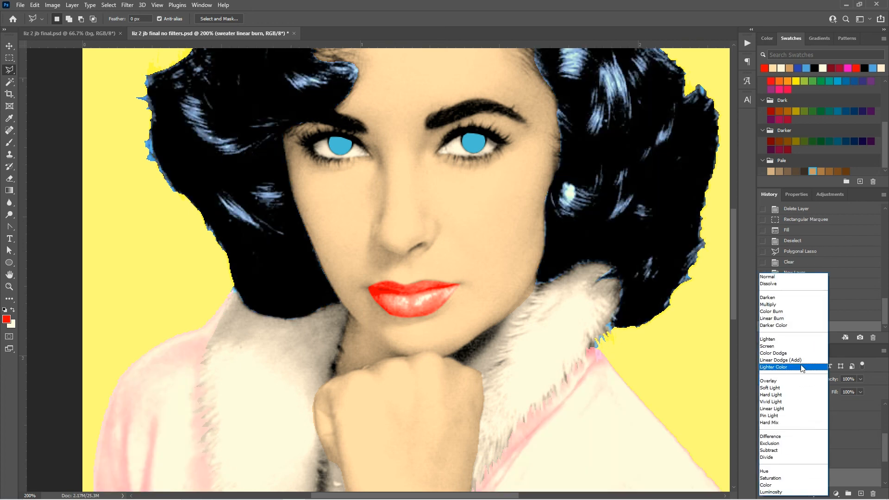
left_click(782, 319)
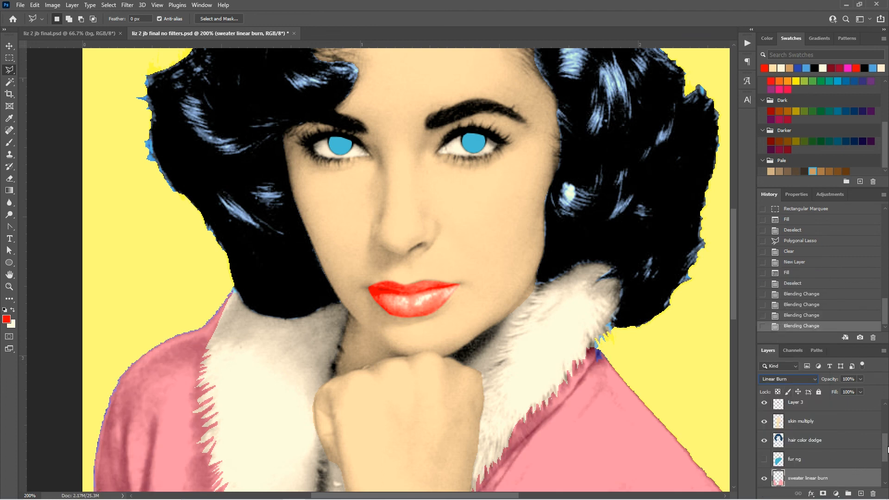
Hide Layer 1 and set the eyes overlay layer's blend mode to Overlay.
scroll(888, 448, "up", 3)
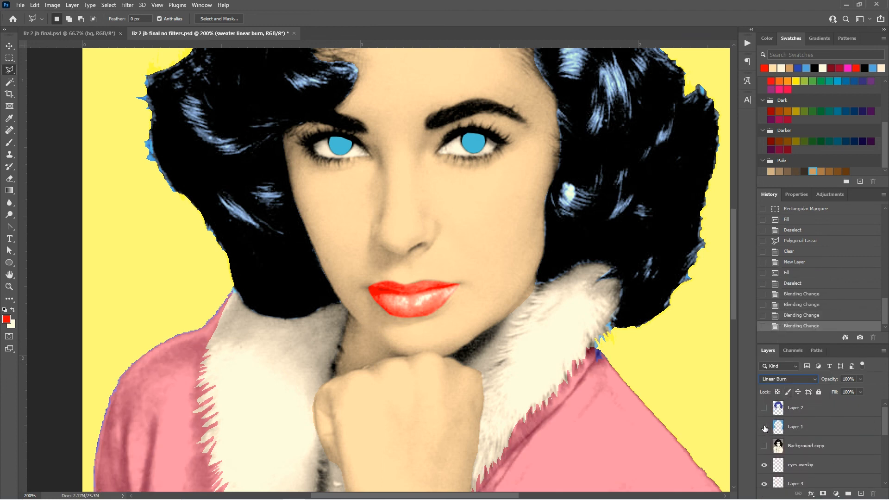
left_click(764, 428)
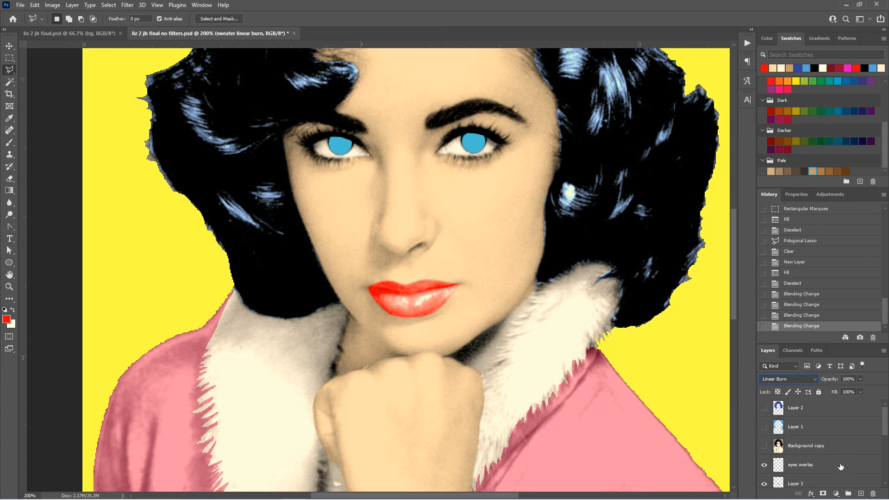
left_click(841, 466)
left_click(788, 379)
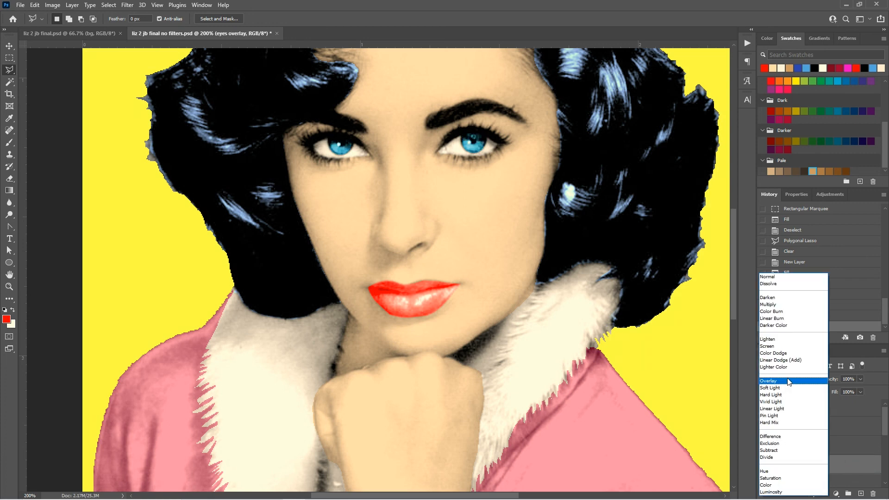
left_click(788, 381)
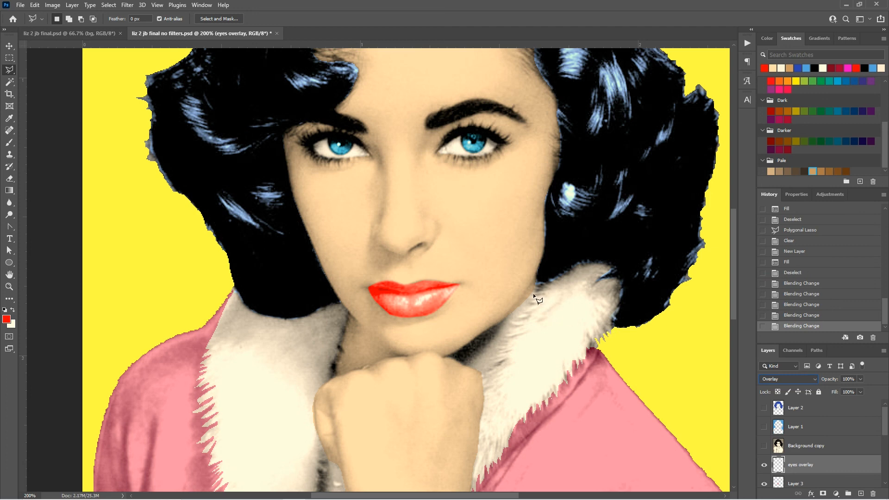
Switch to the liz 2 jb final.psd document to view the finished portrait.
left_click(9, 286)
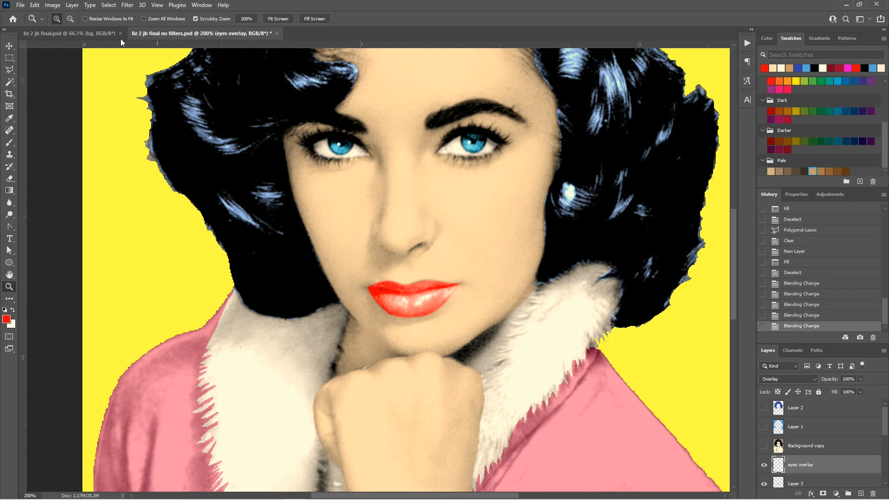
left_click(83, 34)
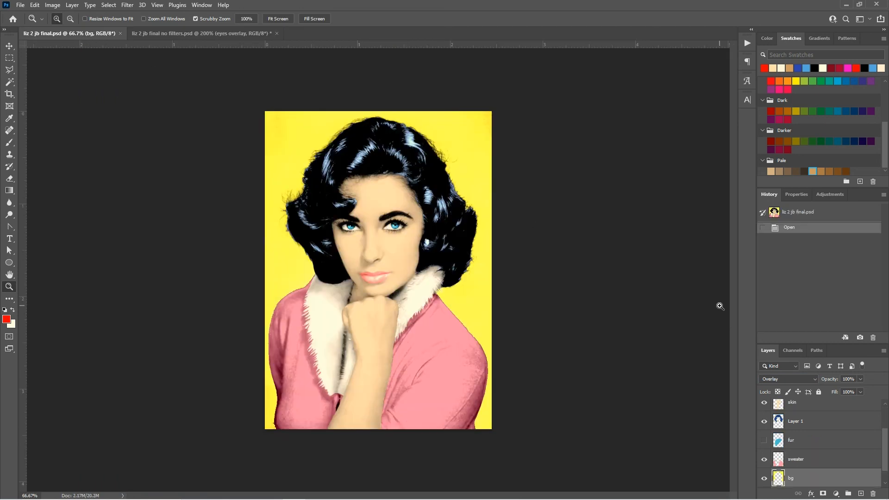